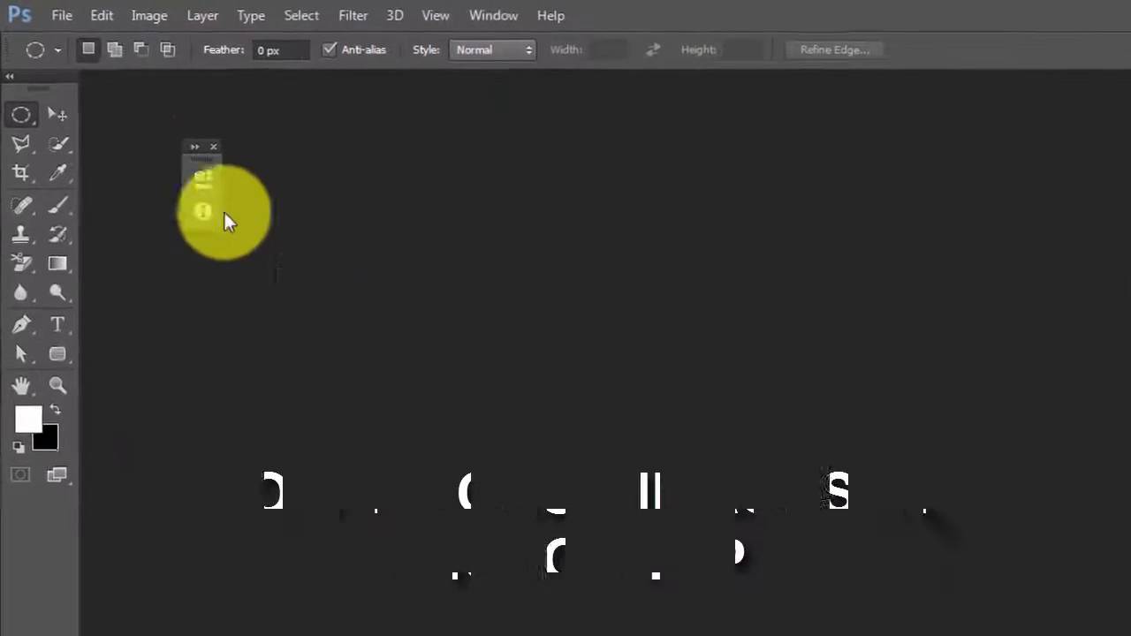
Open the image person-holding-coca-cola-soda-can-3200651 from the stock pictures folder
{"action": "left_click", "coordinate": [69, 17]}
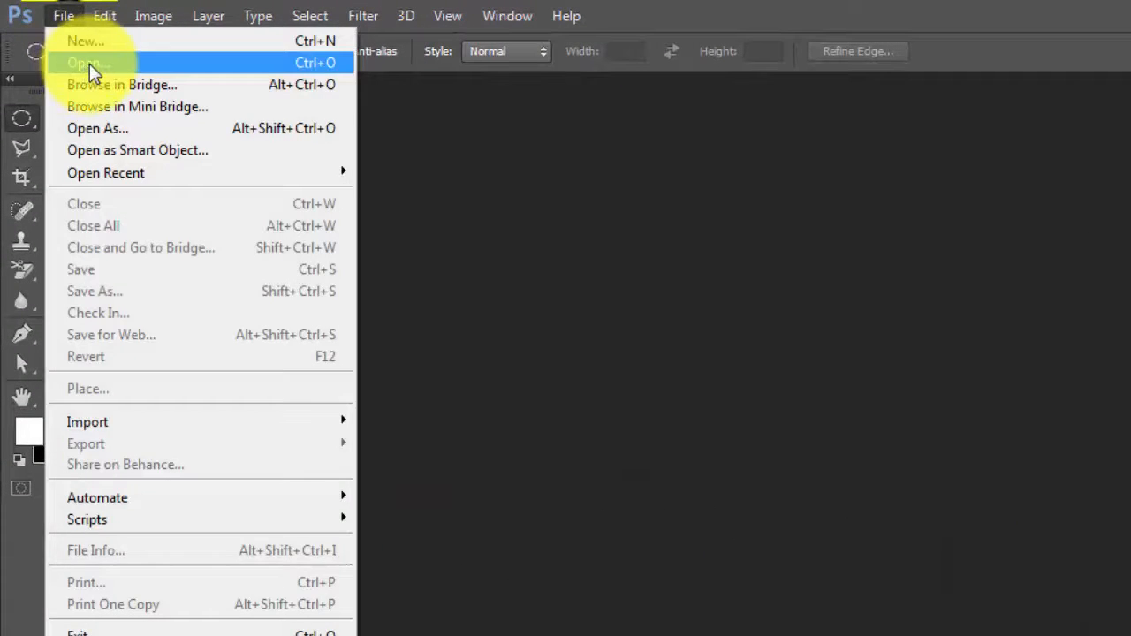
{"action": "key", "text": "Escape"}
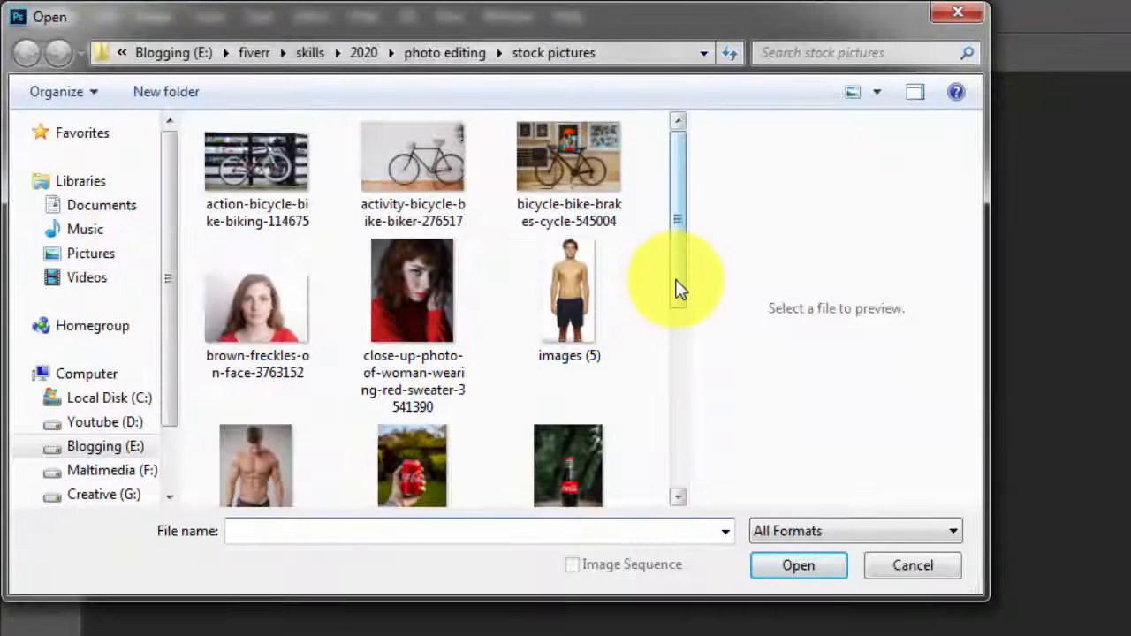
{"action": "left_click_drag", "start_coordinate": [677, 281], "coordinate": [679, 363]}
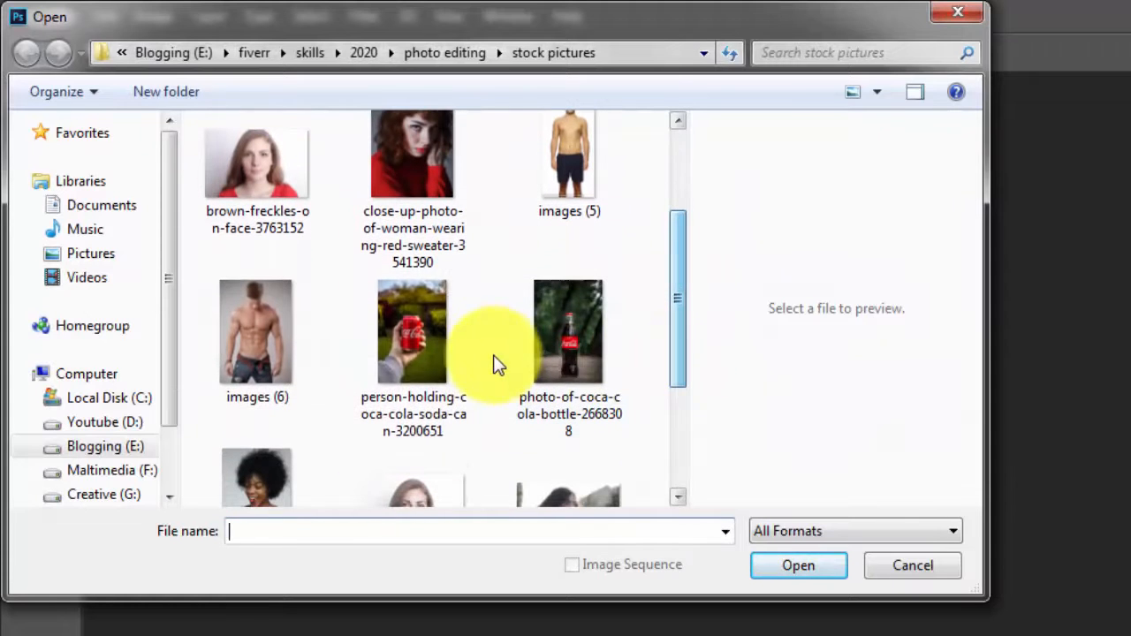
{"action": "left_click", "coordinate": [396, 334]}
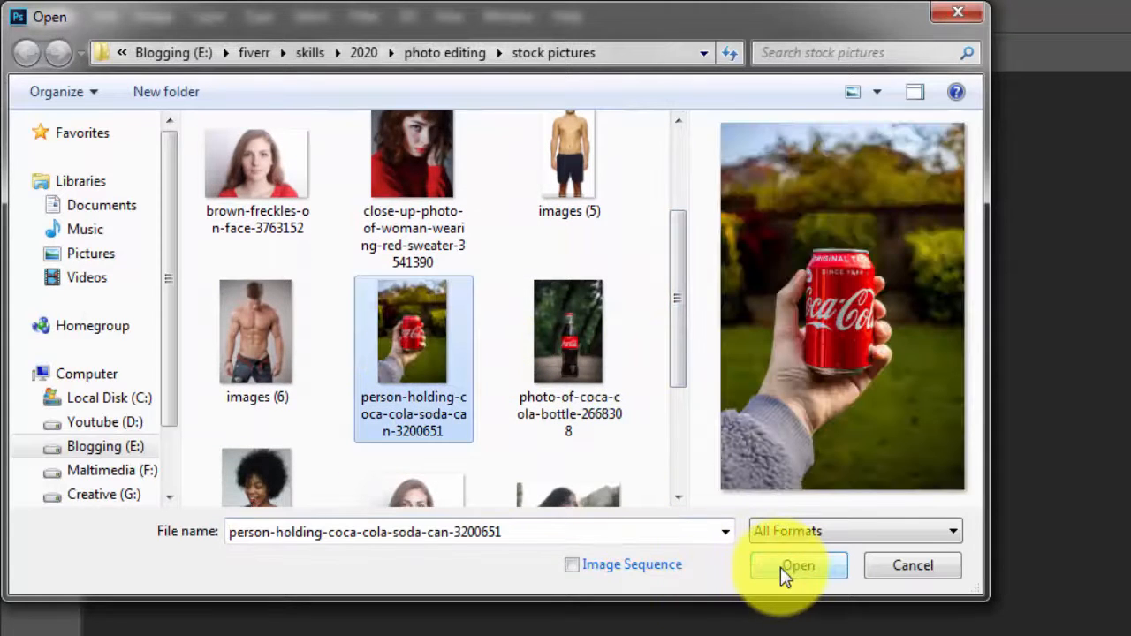
{"action": "left_click", "coordinate": [780, 568]}
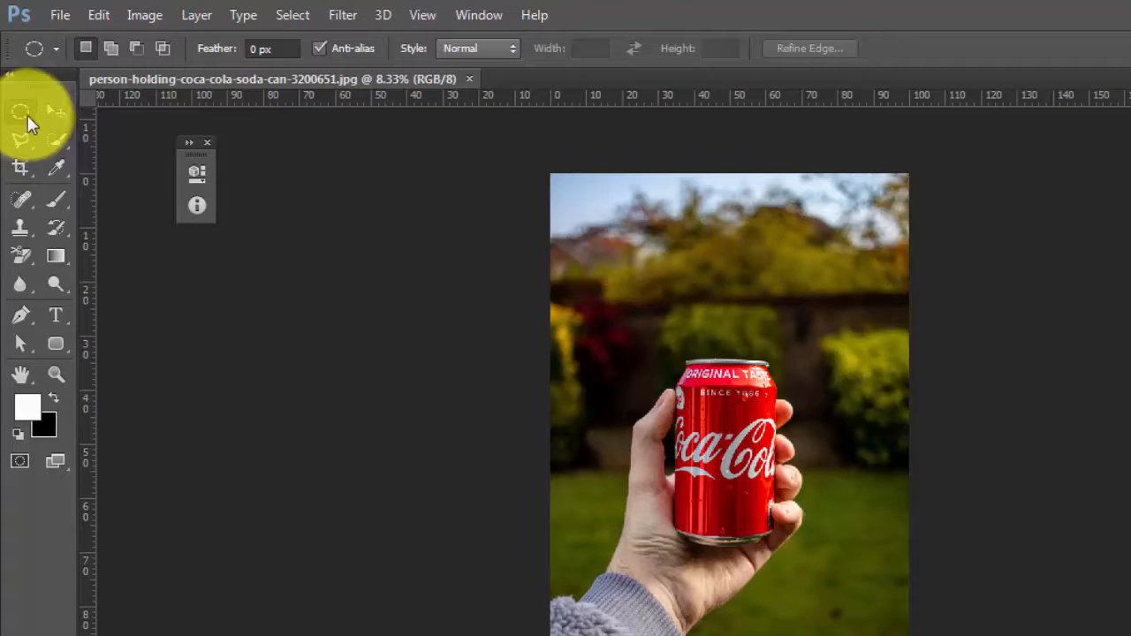
Draw a circular selection about 60% of the image width around the can with the Elliptical Marquee tool and center it on the can
{"action": "right_click", "coordinate": [39, 113]}
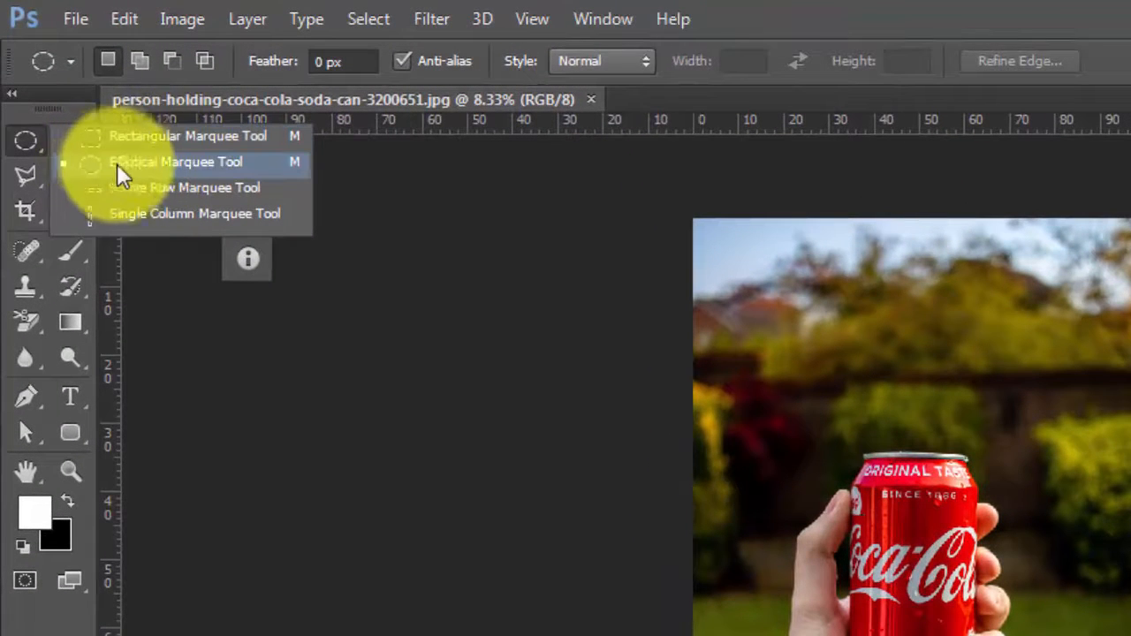
{"action": "left_click", "coordinate": [23, 179]}
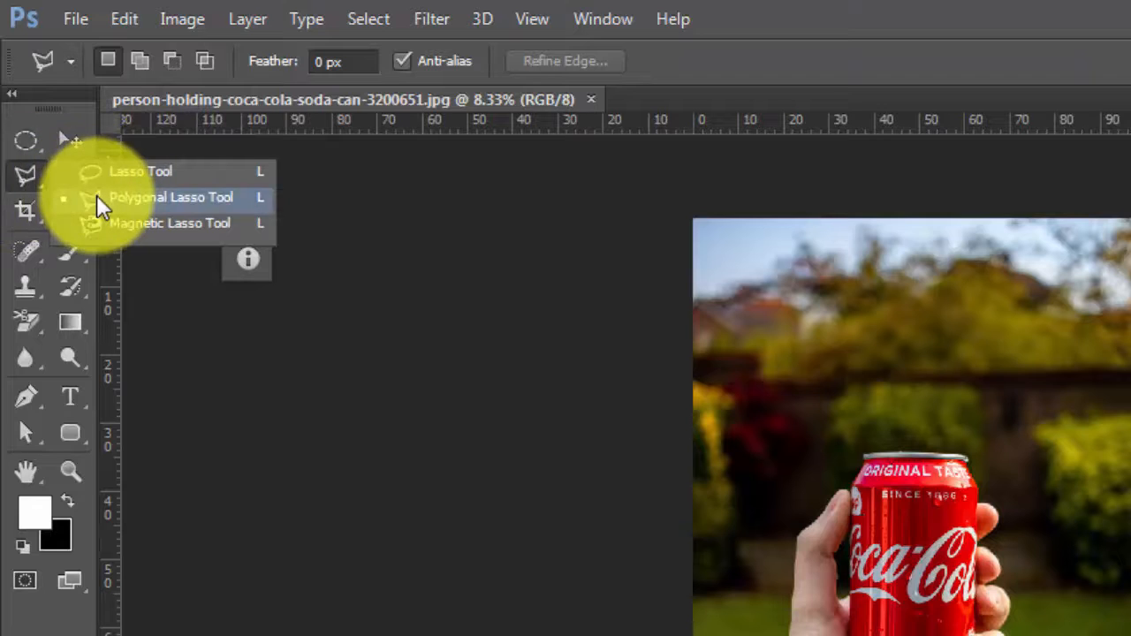
{"action": "left_click", "coordinate": [29, 180]}
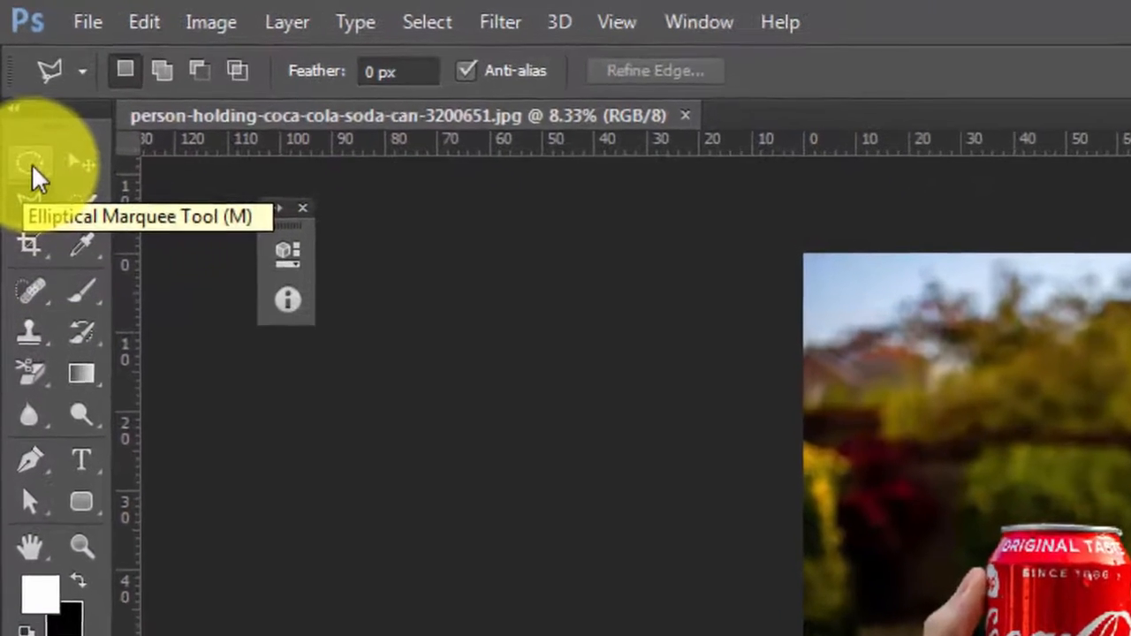
{"action": "left_click", "coordinate": [32, 172]}
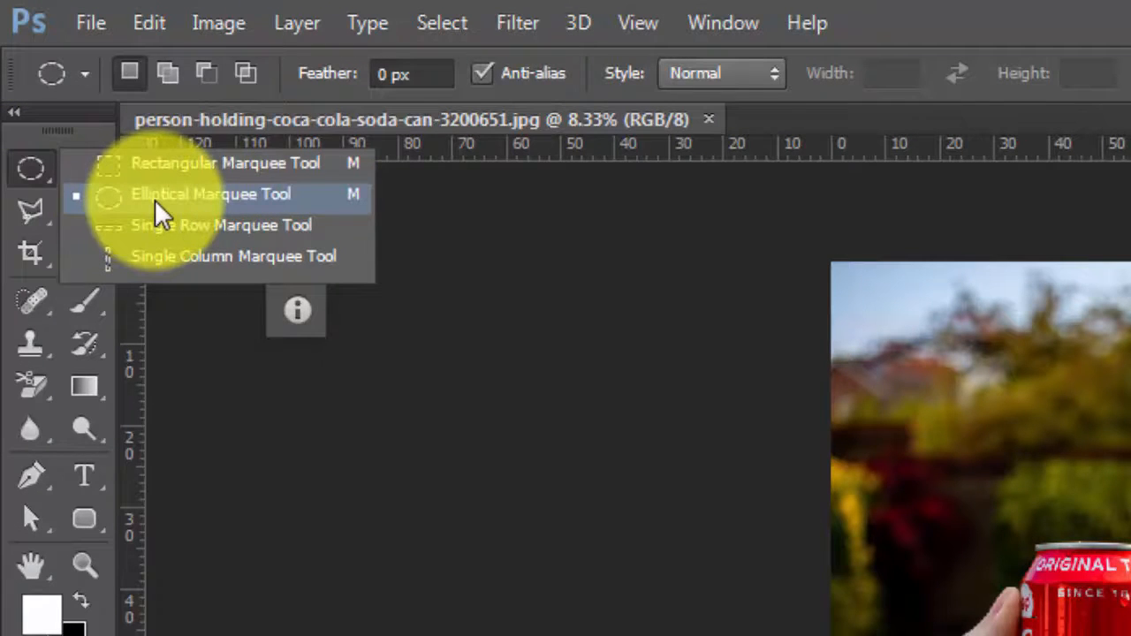
{"action": "left_click", "coordinate": [174, 199]}
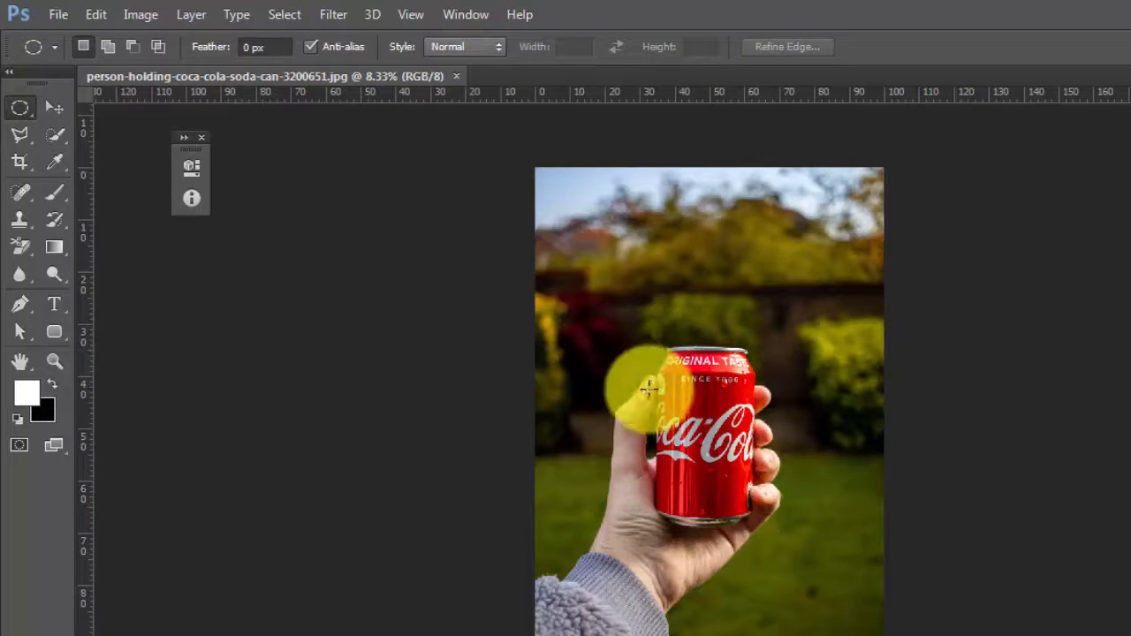
{"action": "left_click_drag", "start_coordinate": [612, 329], "coordinate": [833, 574]}
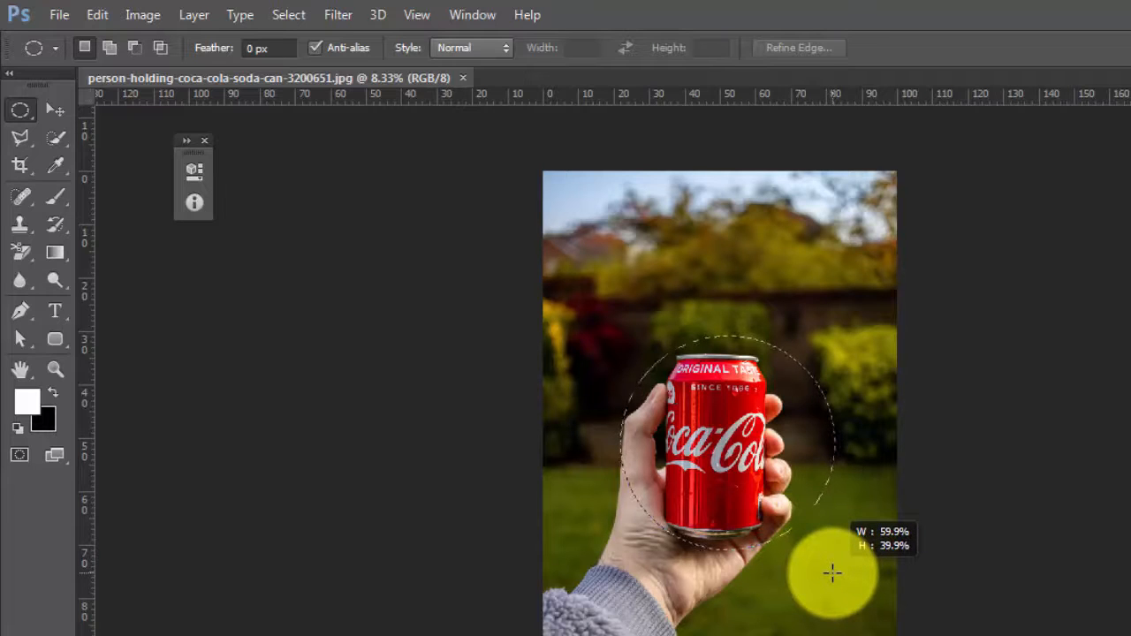
{"action": "left_click_drag", "start_coordinate": [728, 440], "coordinate": [686, 414]}
{"action": "left_click_drag", "start_coordinate": [537, 330], "coordinate": [558, 353]}
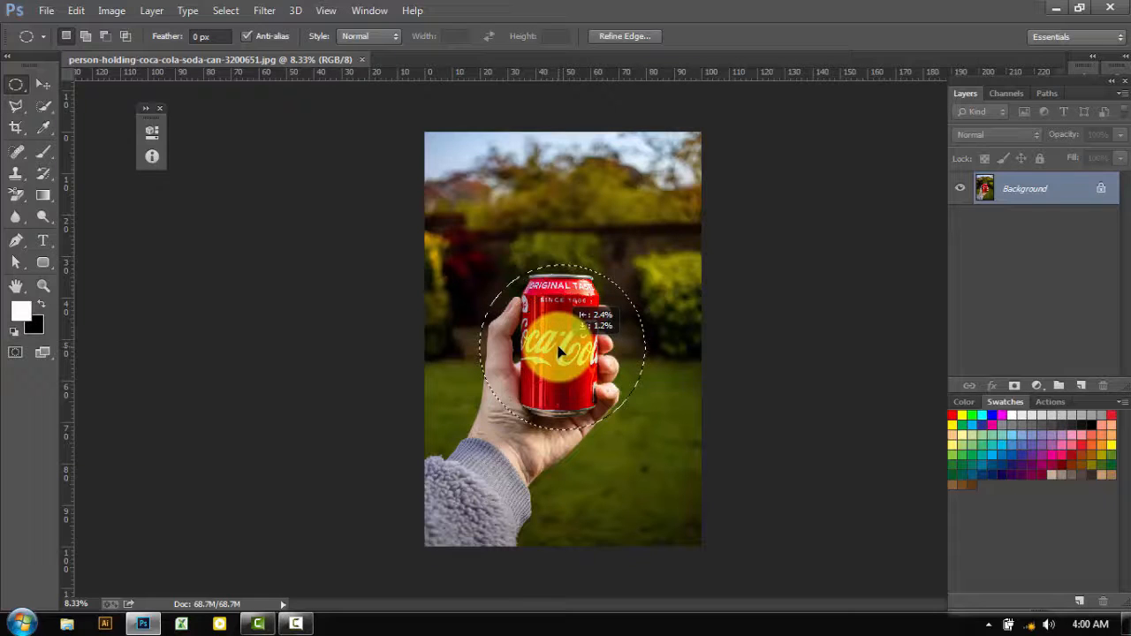
{"action": "left_click_drag", "start_coordinate": [561, 352], "coordinate": [571, 374]}
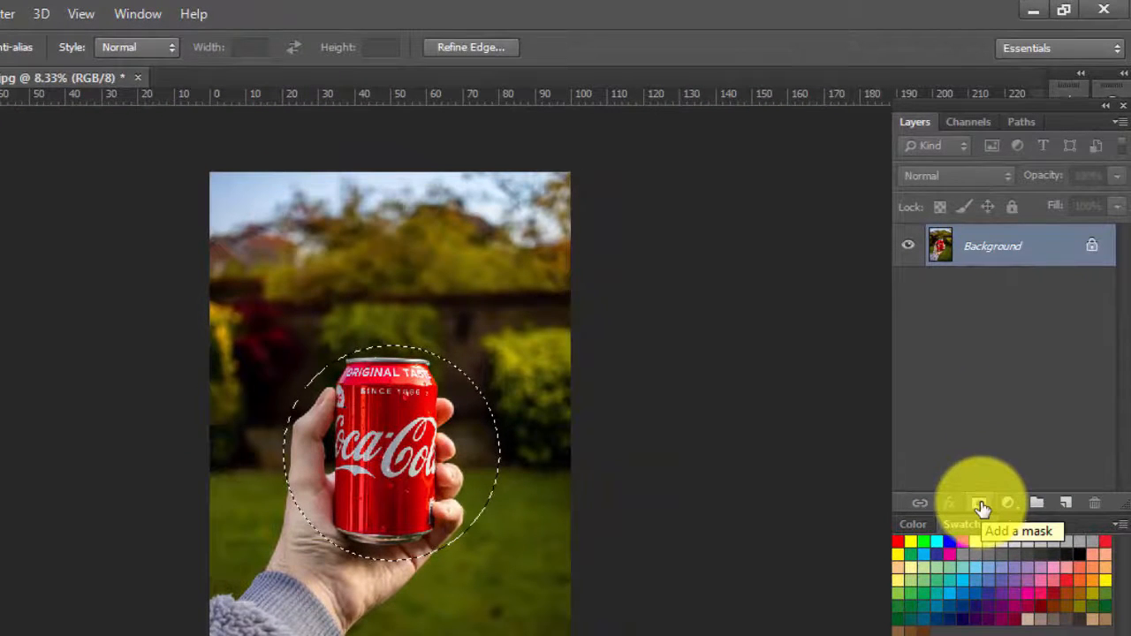
Mask the photo with the circular selection and trim away the transparent pixels on all four sides
{"action": "left_click", "coordinate": [980, 505]}
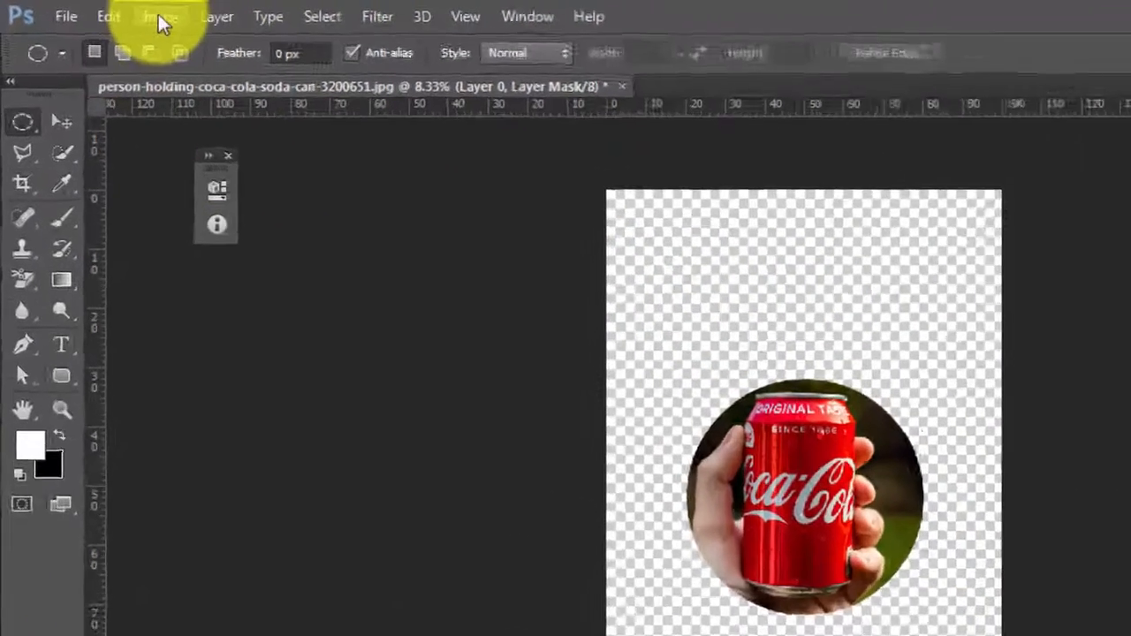
{"action": "left_click", "coordinate": [162, 20]}
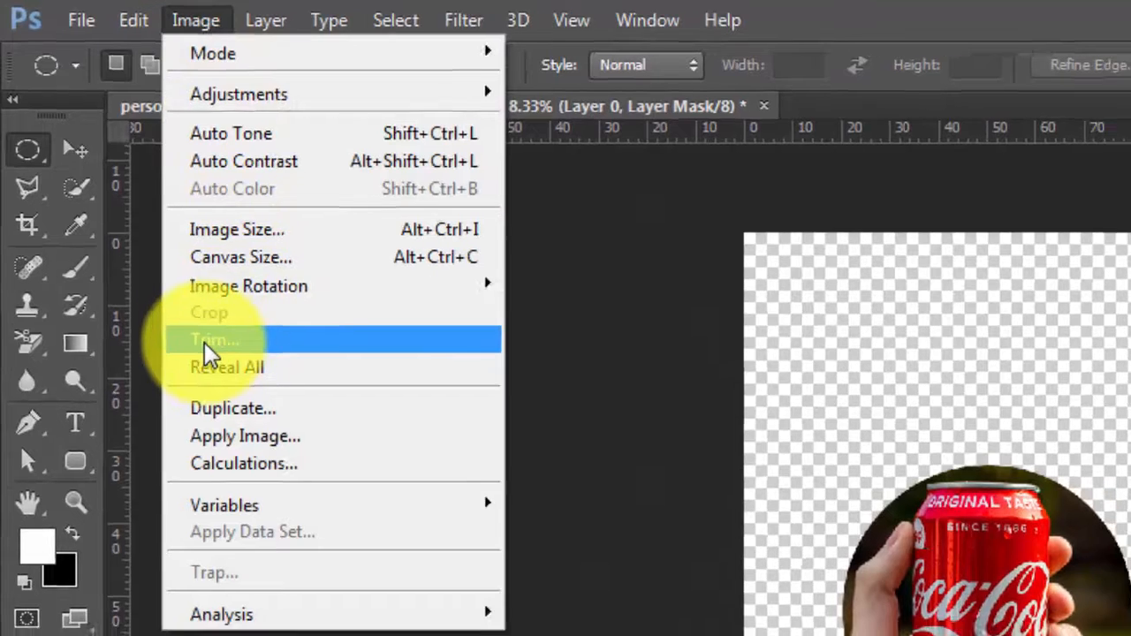
{"action": "left_click", "coordinate": [217, 347]}
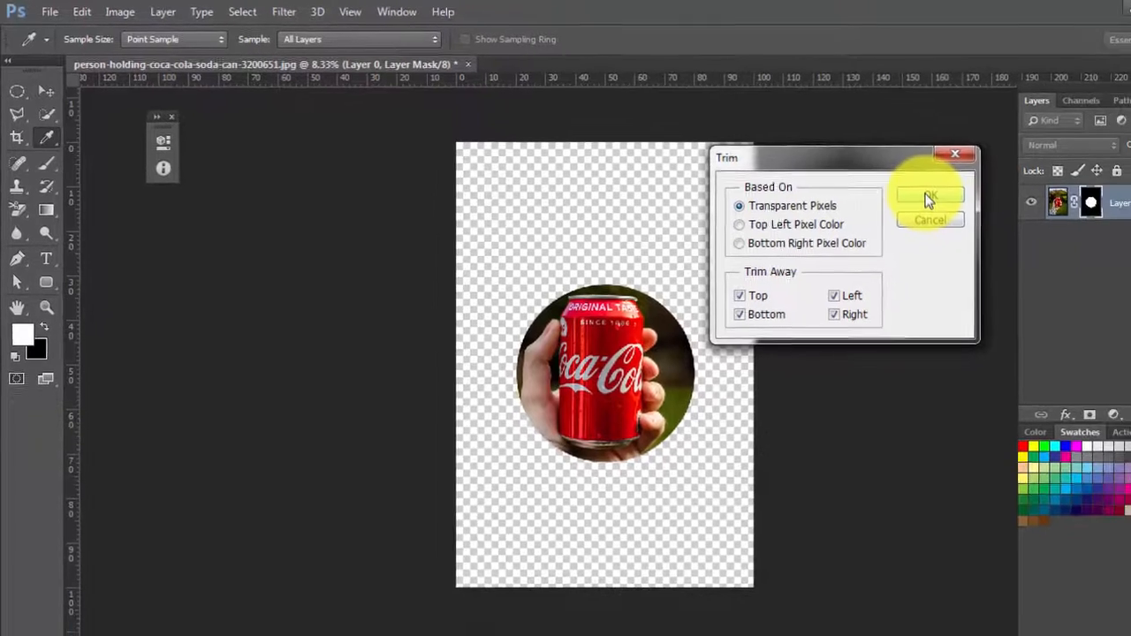
{"action": "left_click", "coordinate": [1041, 219]}
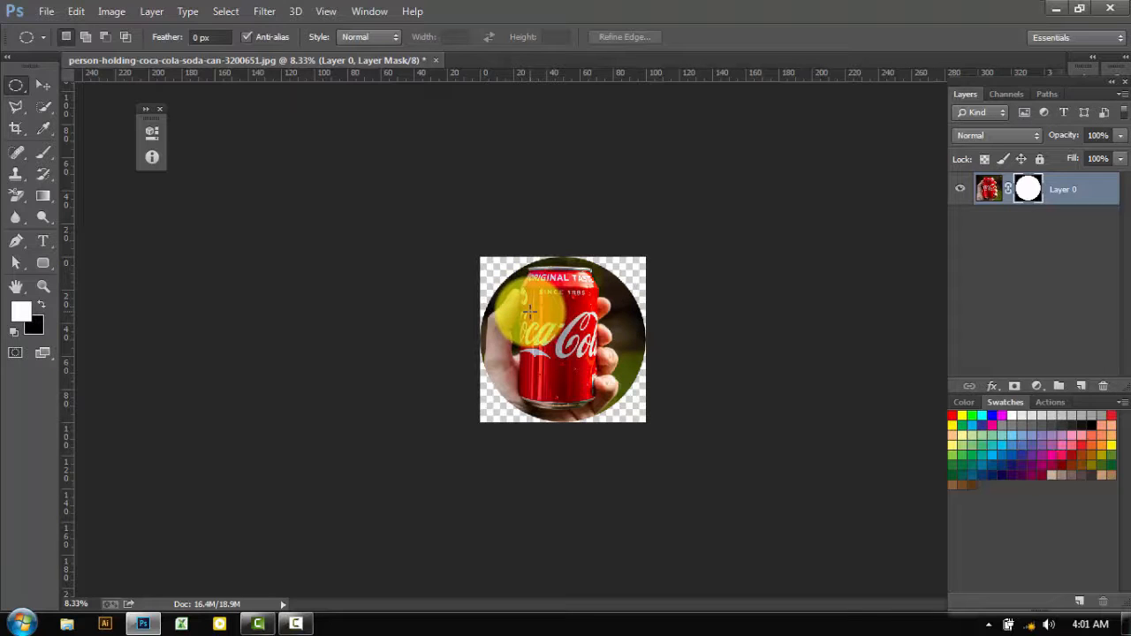
Undo the trim, the layer mask and the circular selection
{"action": "key", "text": "ctrl+z"}
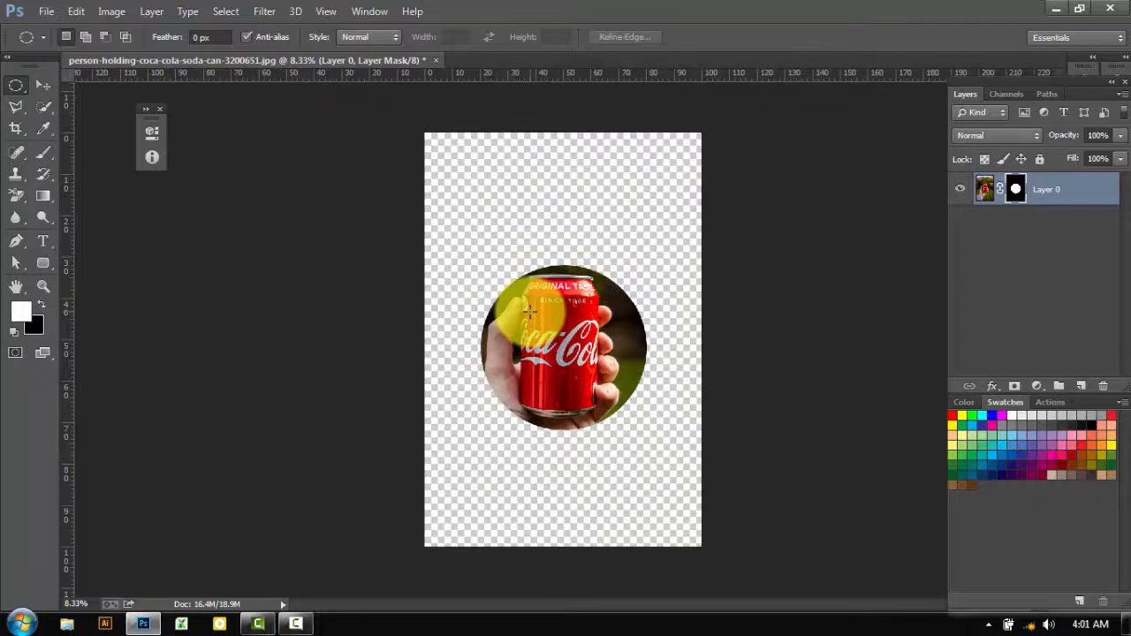
{"action": "key", "text": "ctrl+alt+z"}
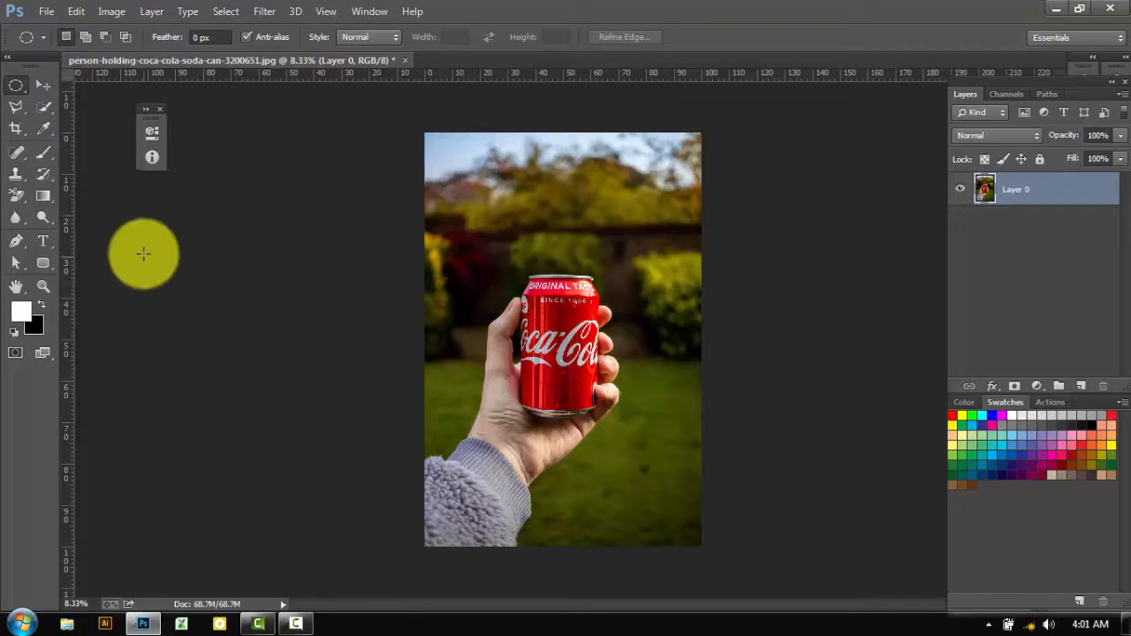
Crop the photo freehand around the can and hand with the crop ratio cleared, and undo that crop
{"action": "left_click", "coordinate": [18, 127]}
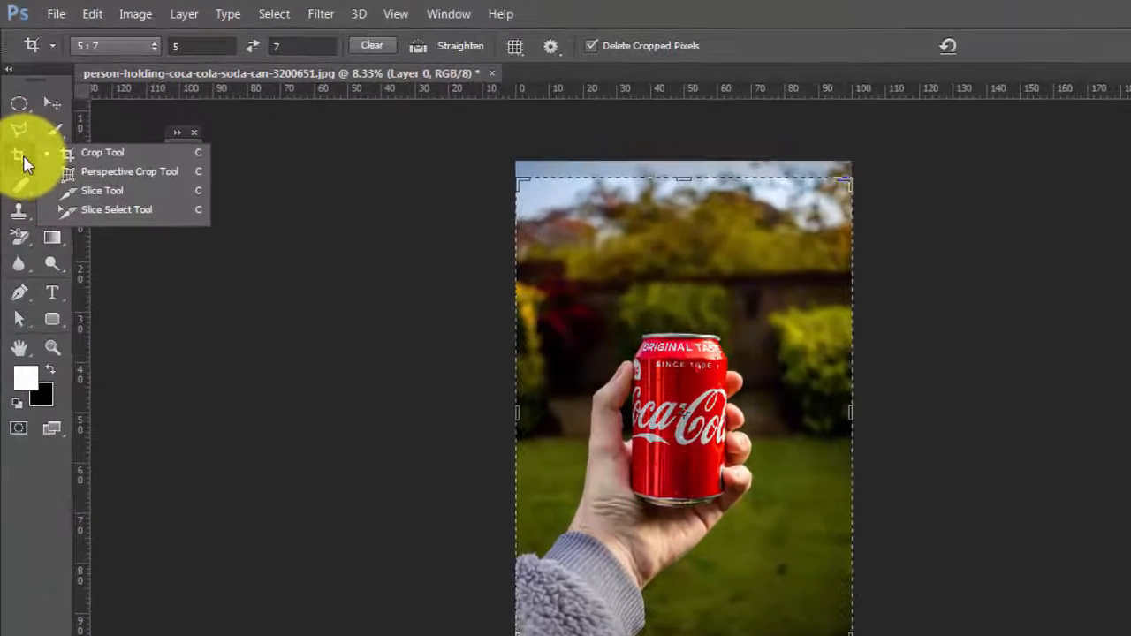
{"action": "left_click", "coordinate": [372, 45]}
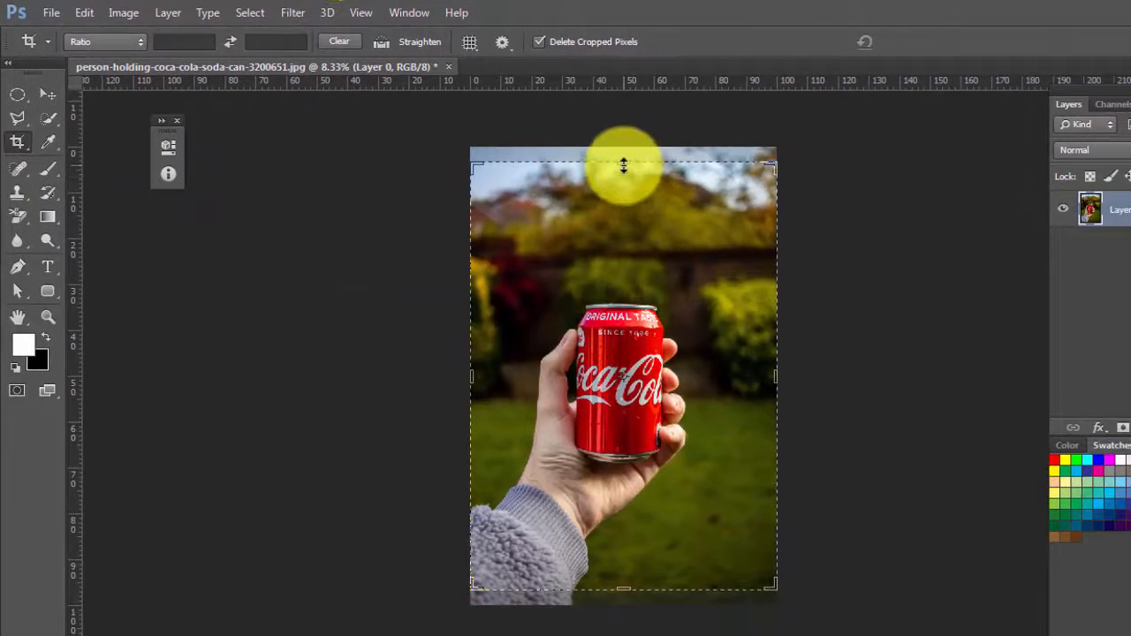
{"action": "left_click_drag", "start_coordinate": [624, 164], "coordinate": [663, 233]}
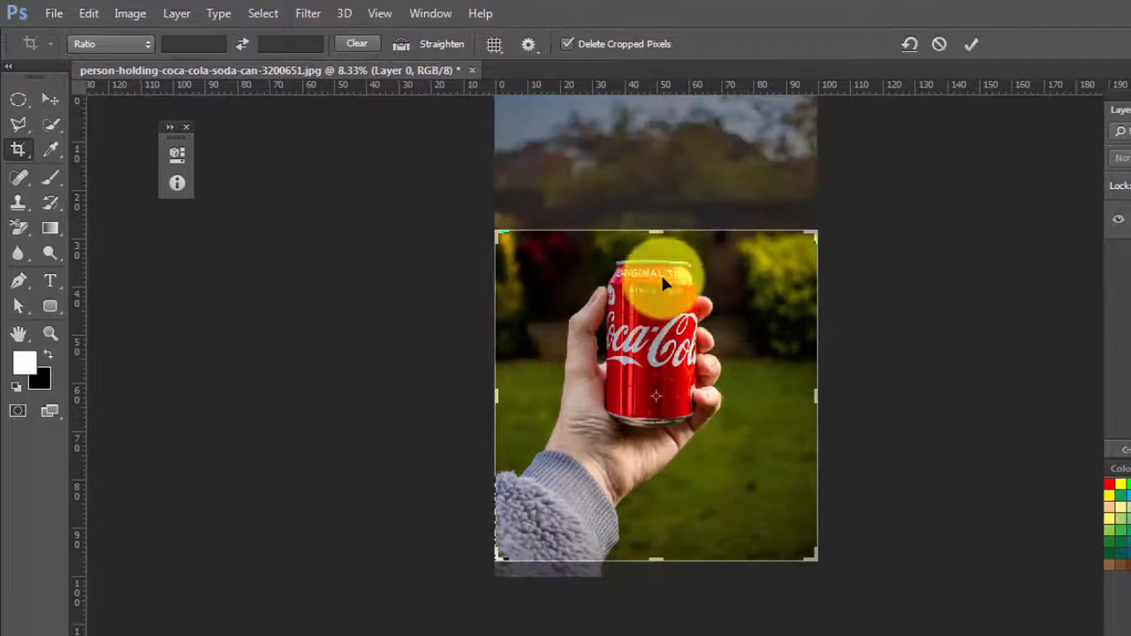
{"action": "left_click_drag", "start_coordinate": [657, 564], "coordinate": [647, 519]}
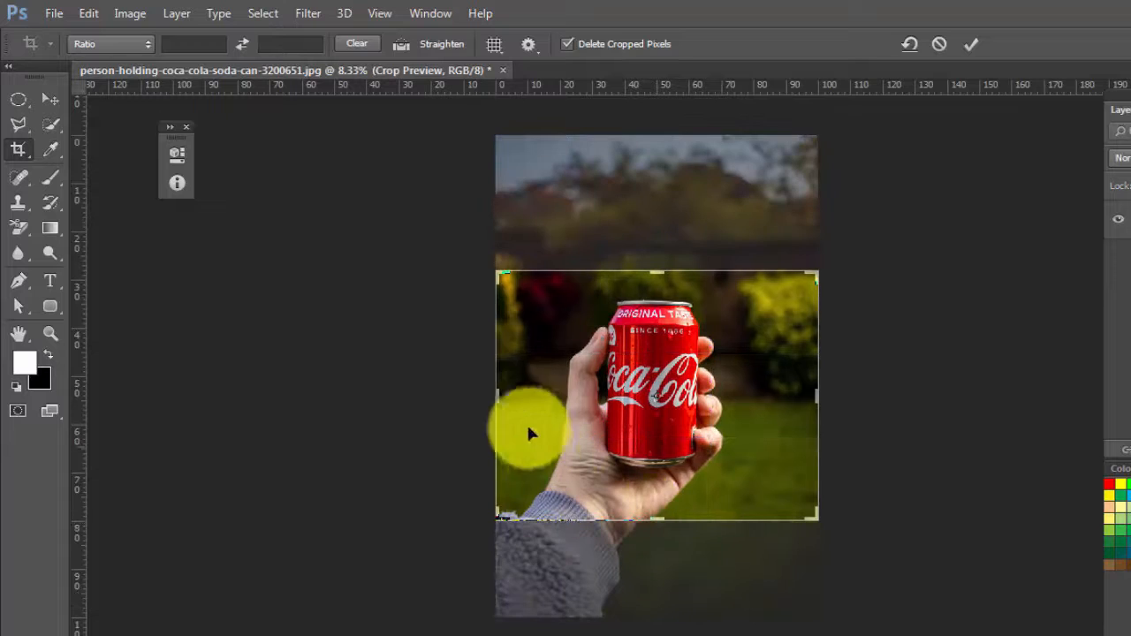
{"action": "left_click_drag", "start_coordinate": [496, 392], "coordinate": [528, 395]}
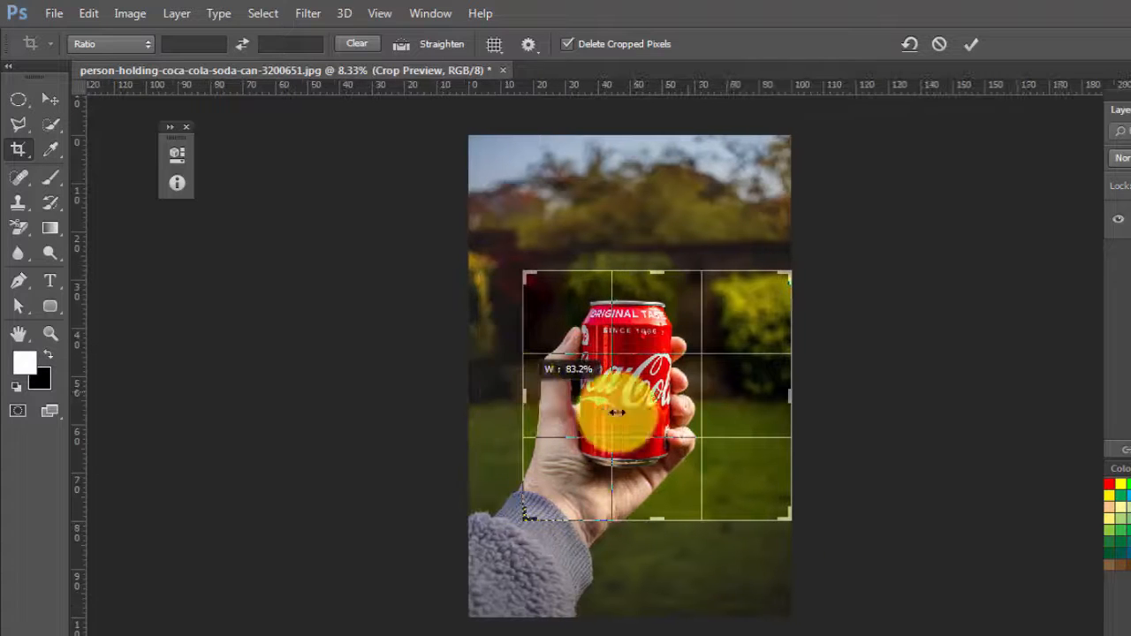
{"action": "left_click_drag", "start_coordinate": [790, 399], "coordinate": [766, 397]}
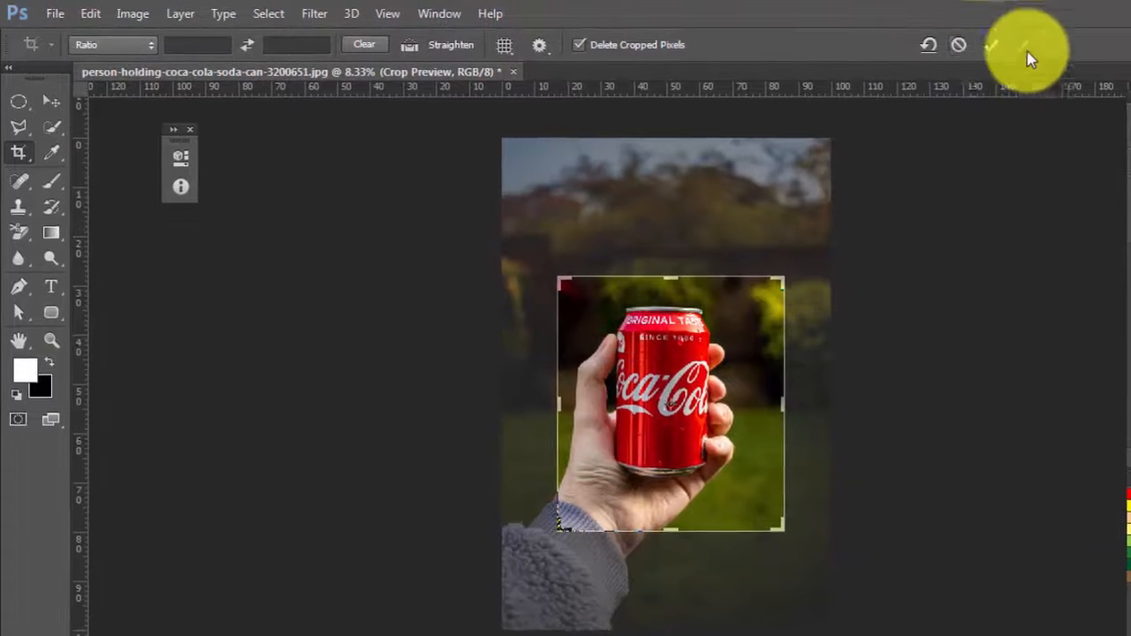
{"action": "left_click", "coordinate": [996, 46]}
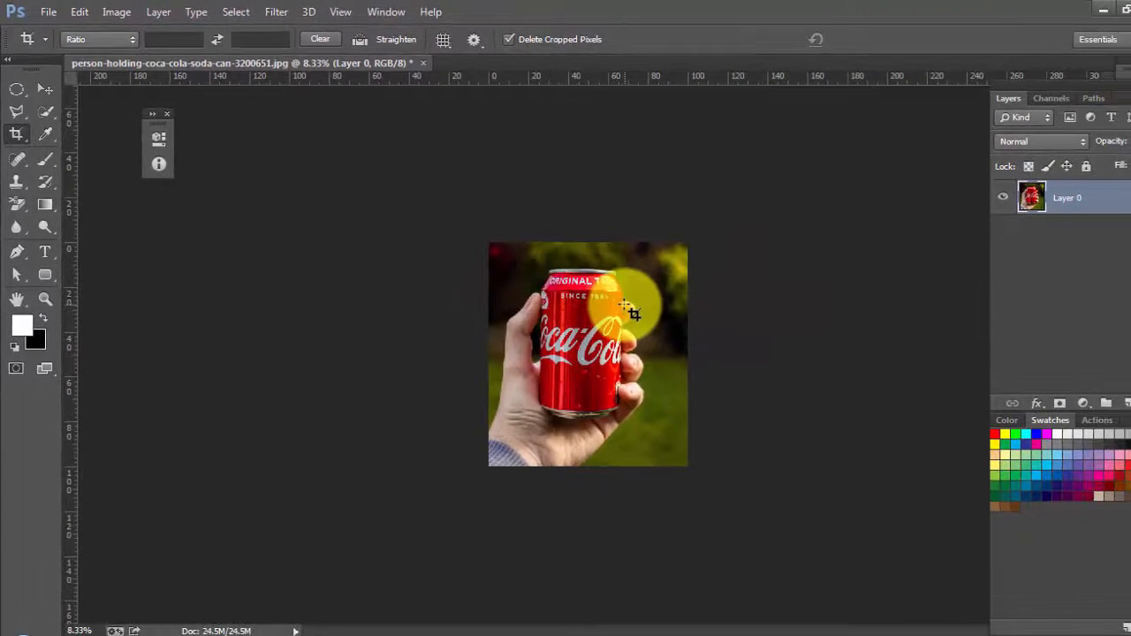
{"action": "key", "text": "ctrl+z"}
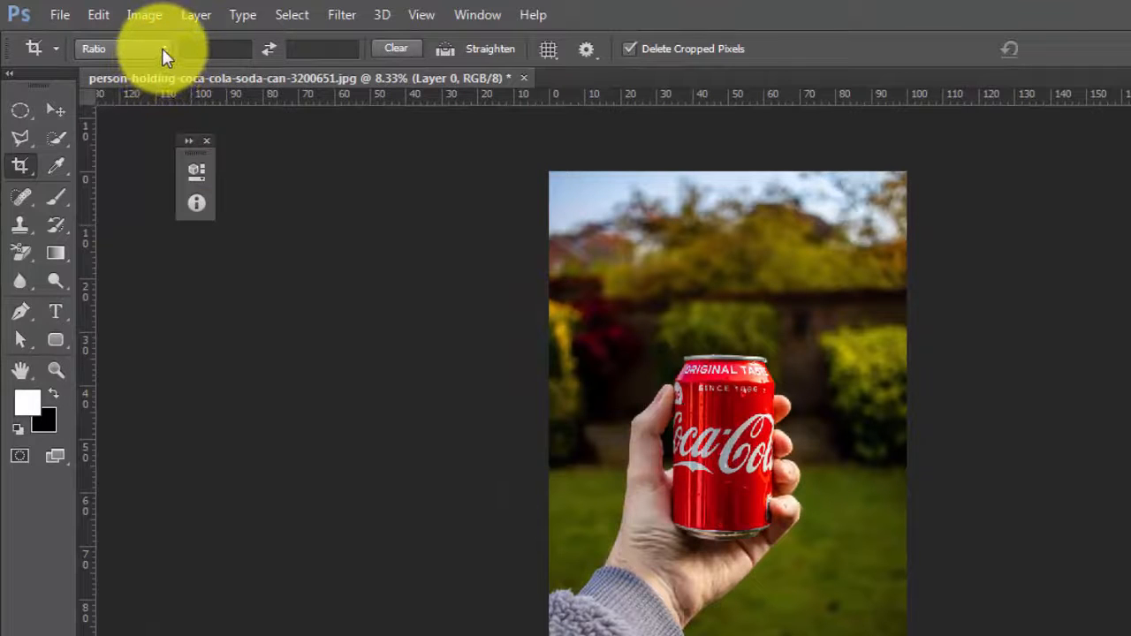
Crop the photo using the 5 : 7 ratio preset
{"action": "left_click", "coordinate": [161, 49]}
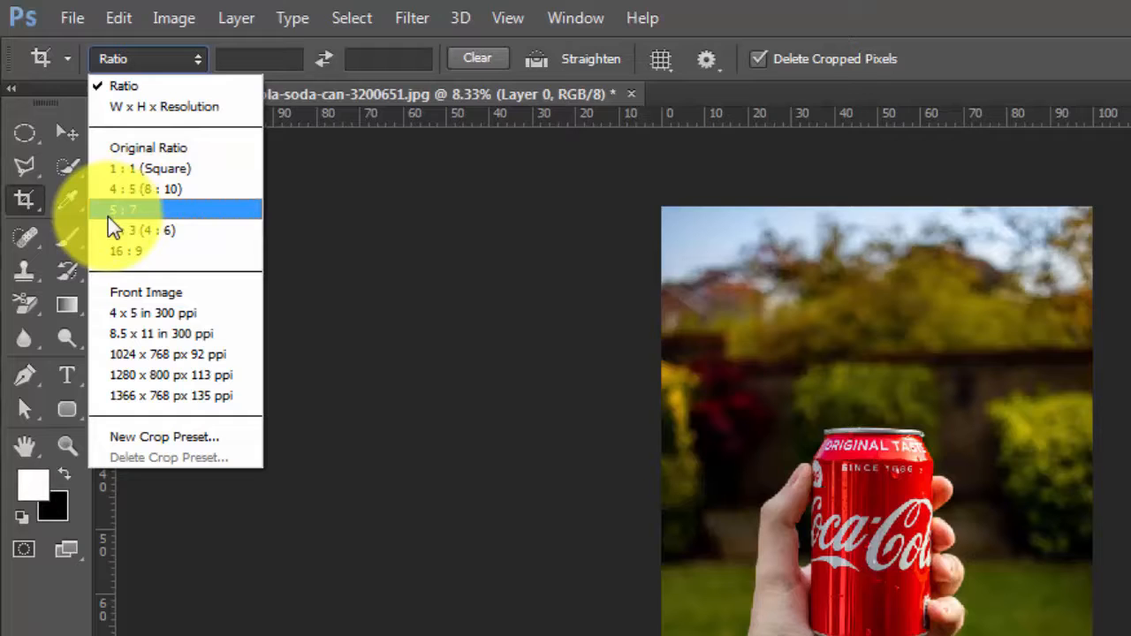
{"action": "left_click", "coordinate": [122, 212]}
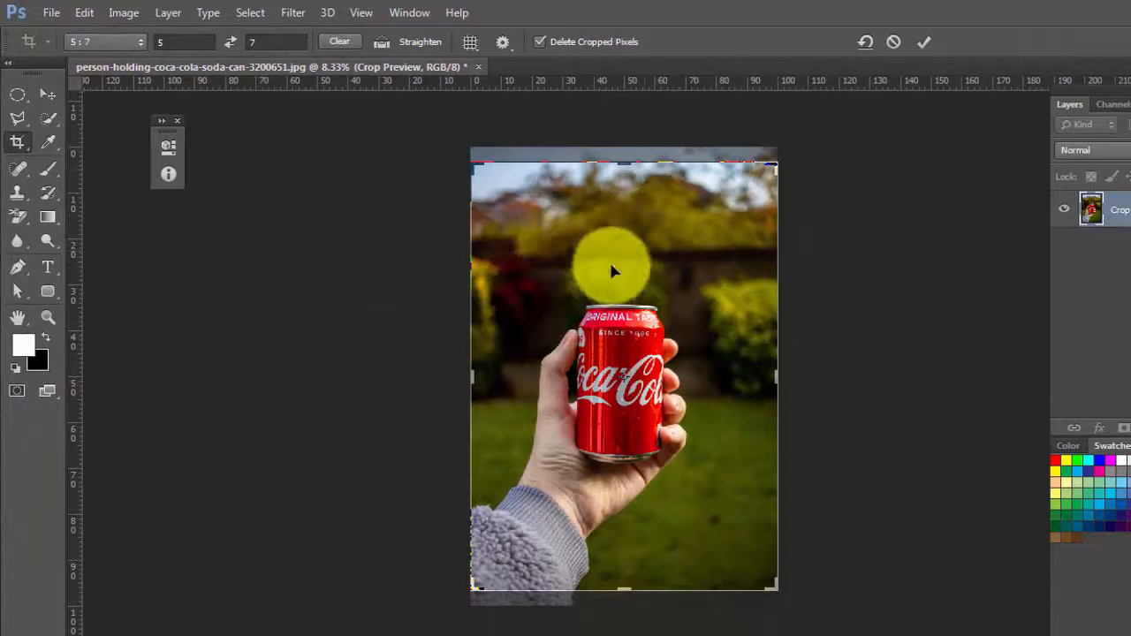
{"action": "left_click", "coordinate": [925, 44]}
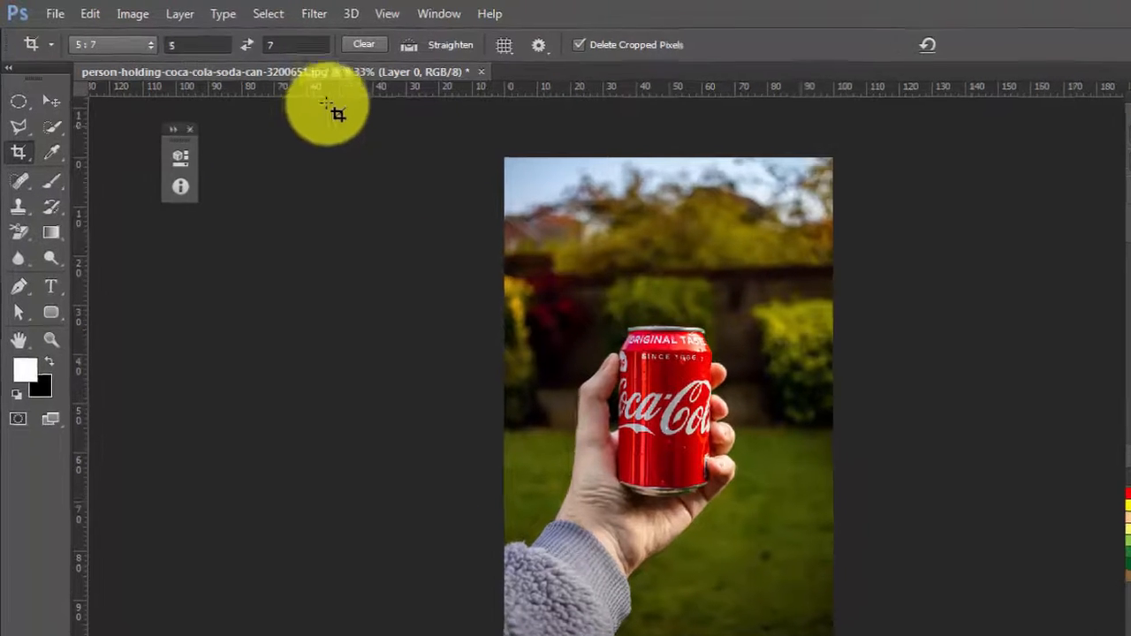
Clear the 5 : 7 ratio, crop the photo with a custom 10 : 10 ratio, and undo that crop
{"action": "left_click", "coordinate": [364, 44]}
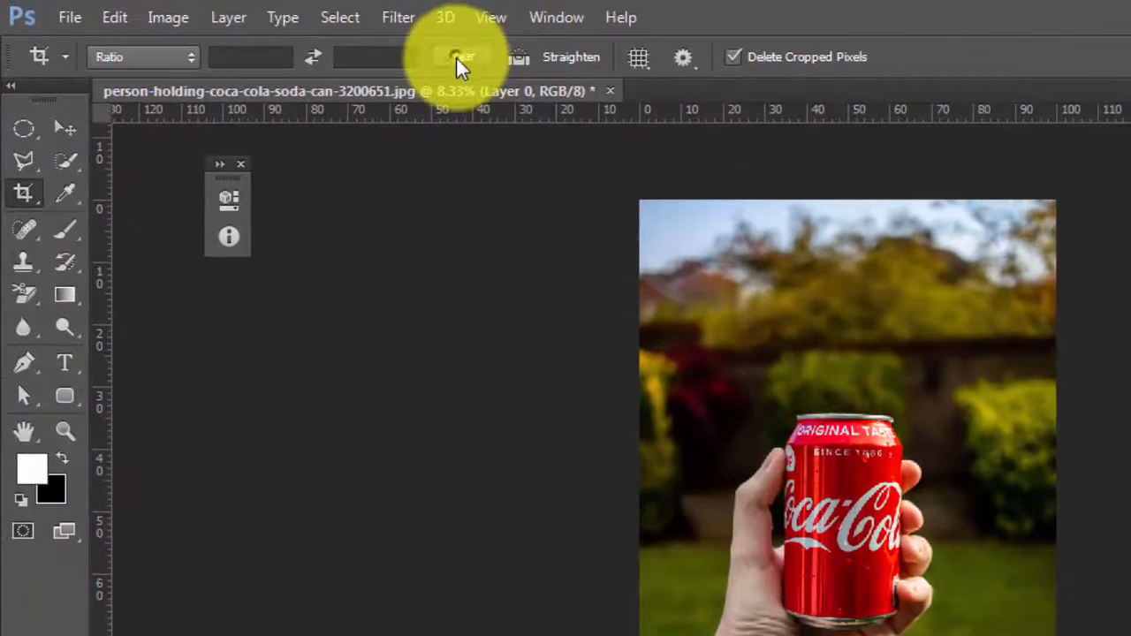
{"action": "left_click", "coordinate": [250, 55]}
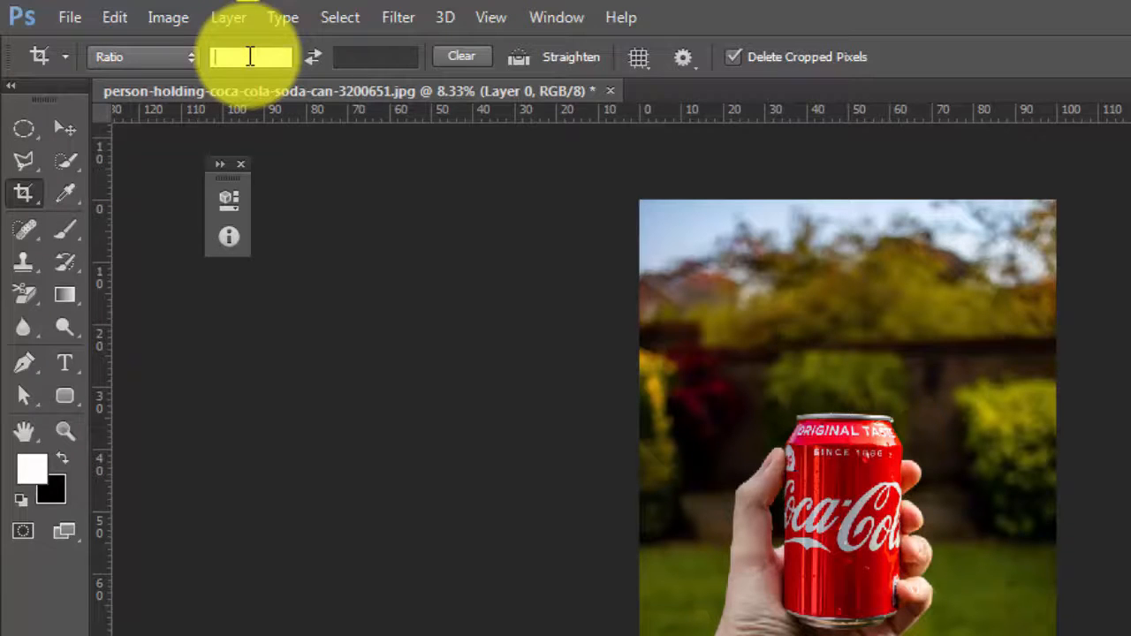
{"action": "type", "text": "1"}
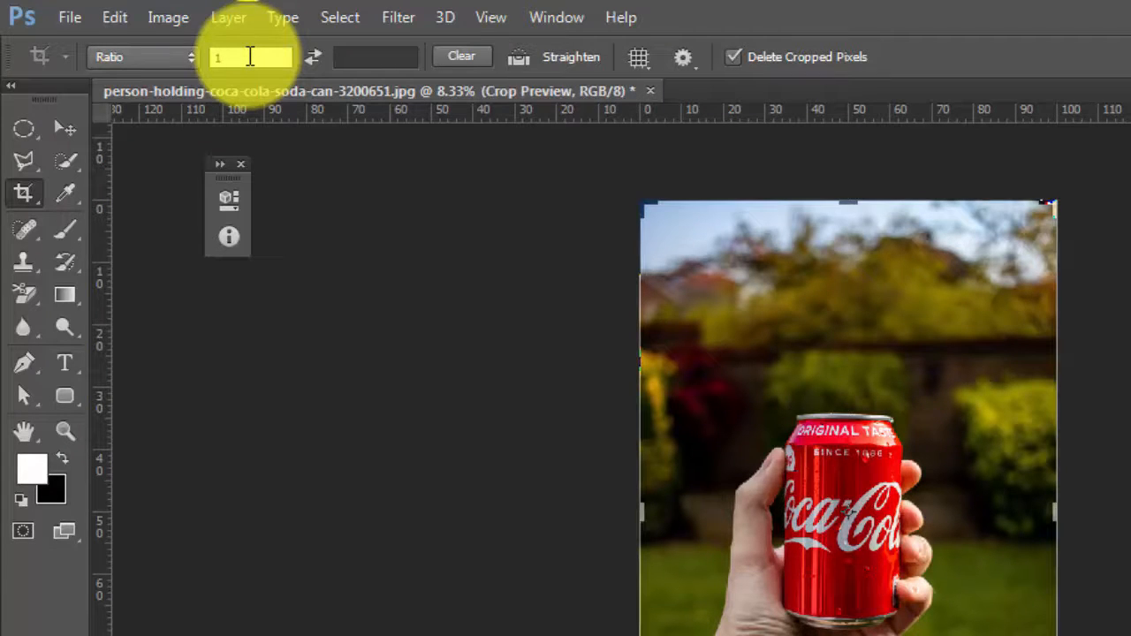
{"action": "type", "text": "0"}
{"action": "left_click", "coordinate": [357, 57]}
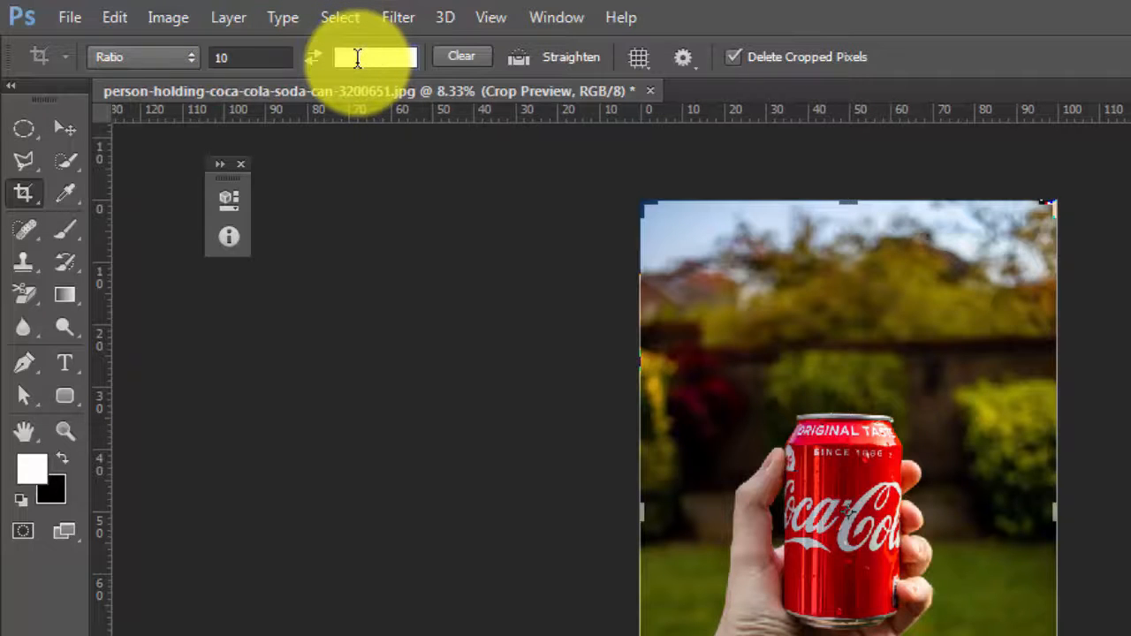
{"action": "type", "text": "10"}
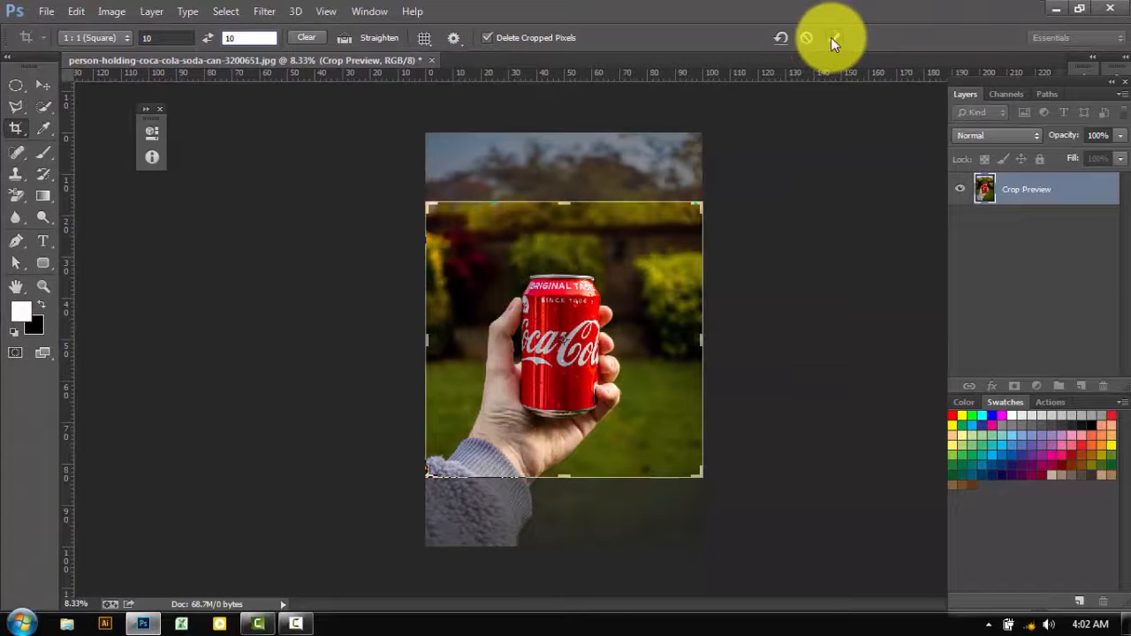
{"action": "left_click", "coordinate": [836, 39]}
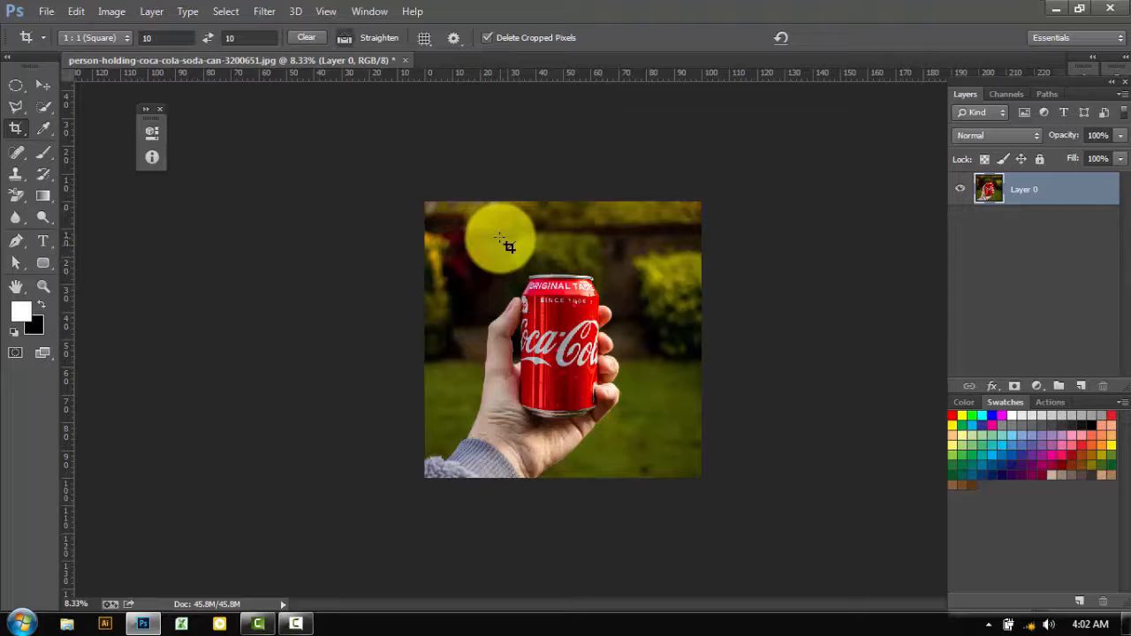
{"action": "key", "text": "ctrl+z"}
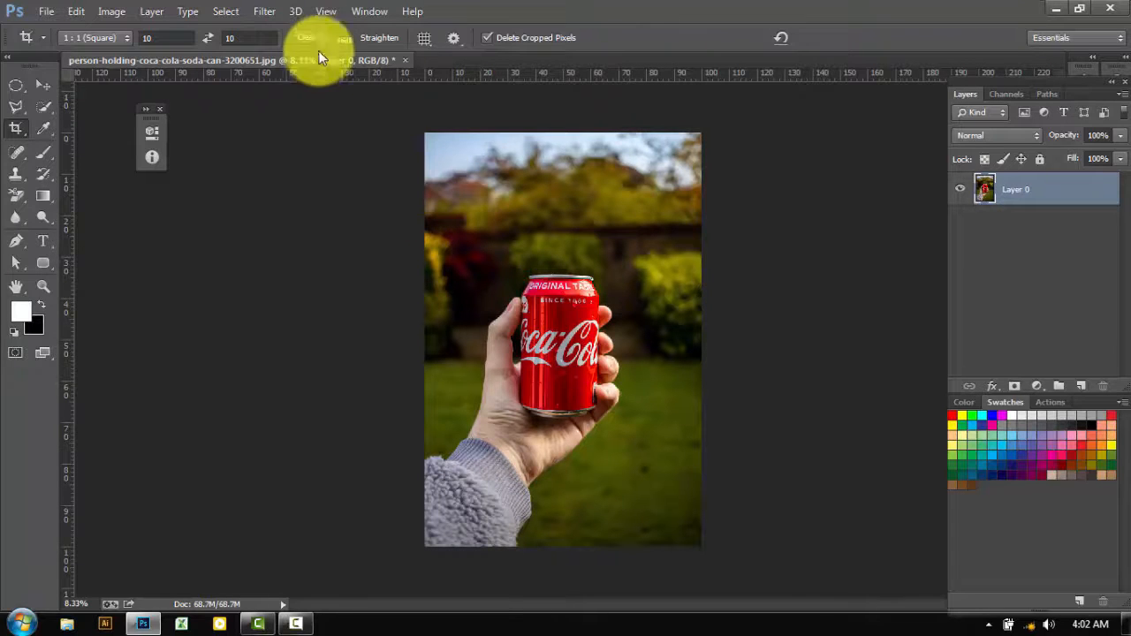
Clear the crop ratio and pull the crop frame's upper and lower edges in around the can and hand
{"action": "left_click", "coordinate": [311, 35]}
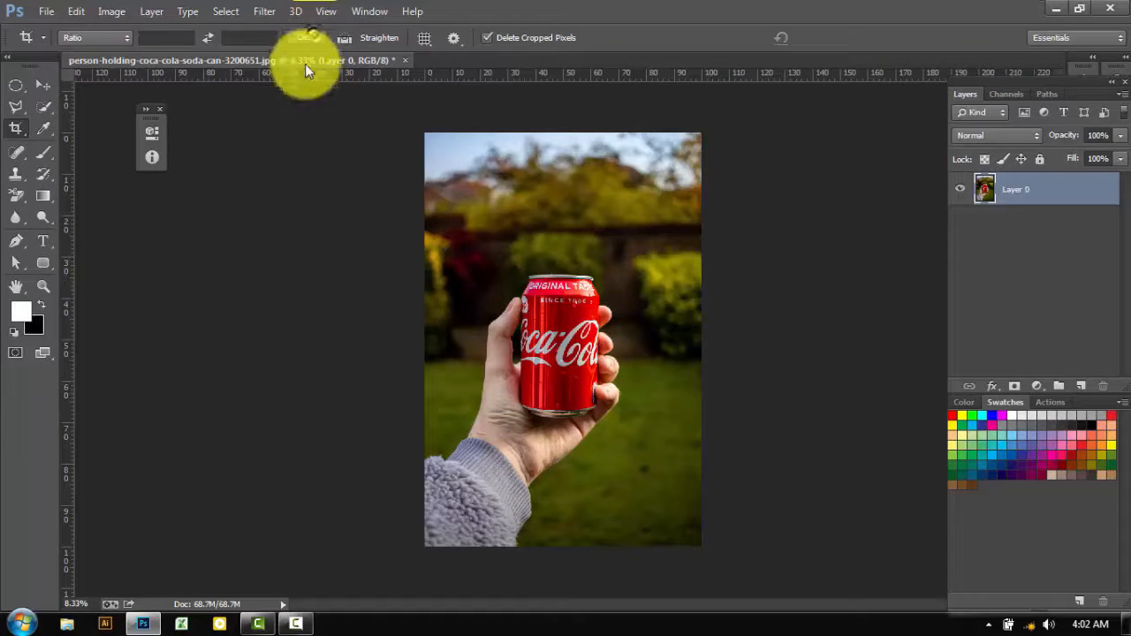
{"action": "left_click", "coordinate": [27, 129]}
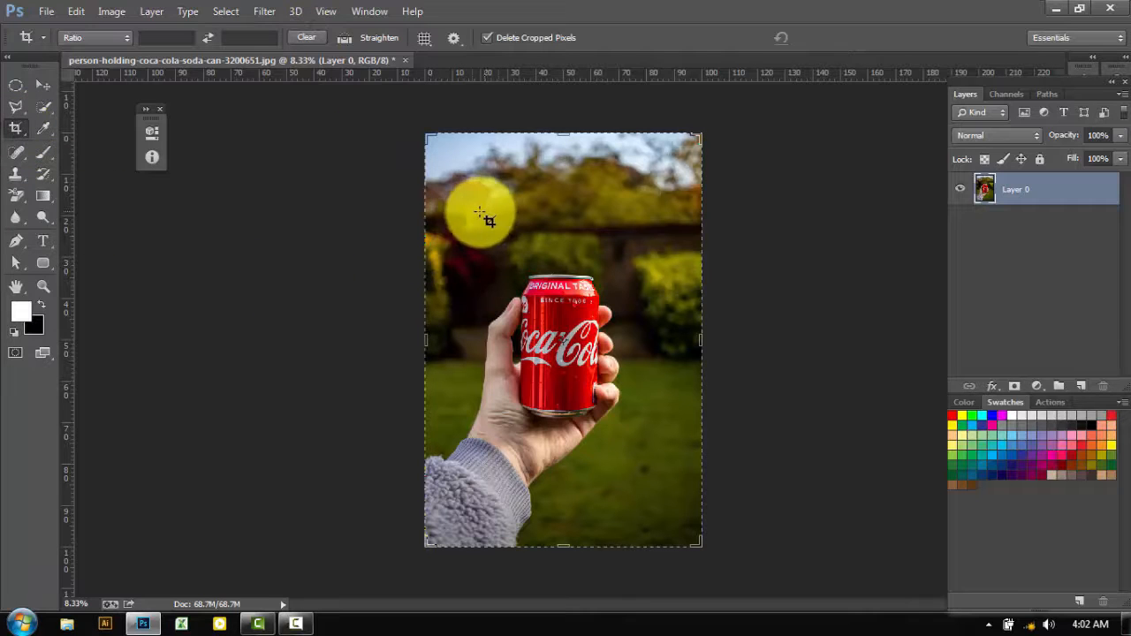
{"action": "left_click_drag", "start_coordinate": [562, 134], "coordinate": [556, 179]}
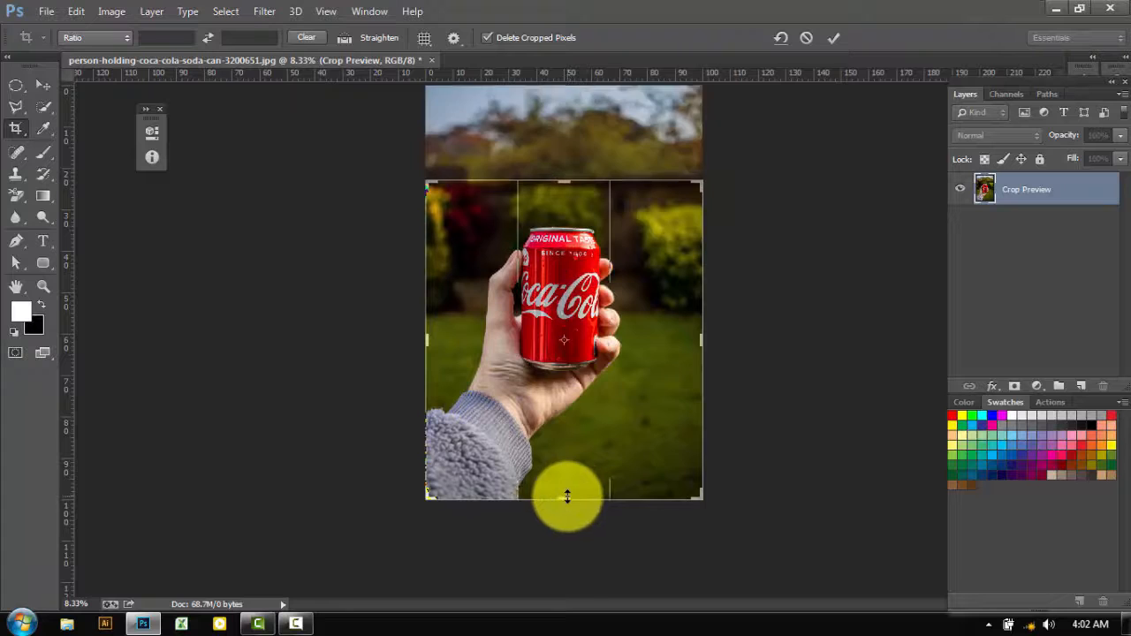
{"action": "left_click_drag", "start_coordinate": [567, 498], "coordinate": [568, 462]}
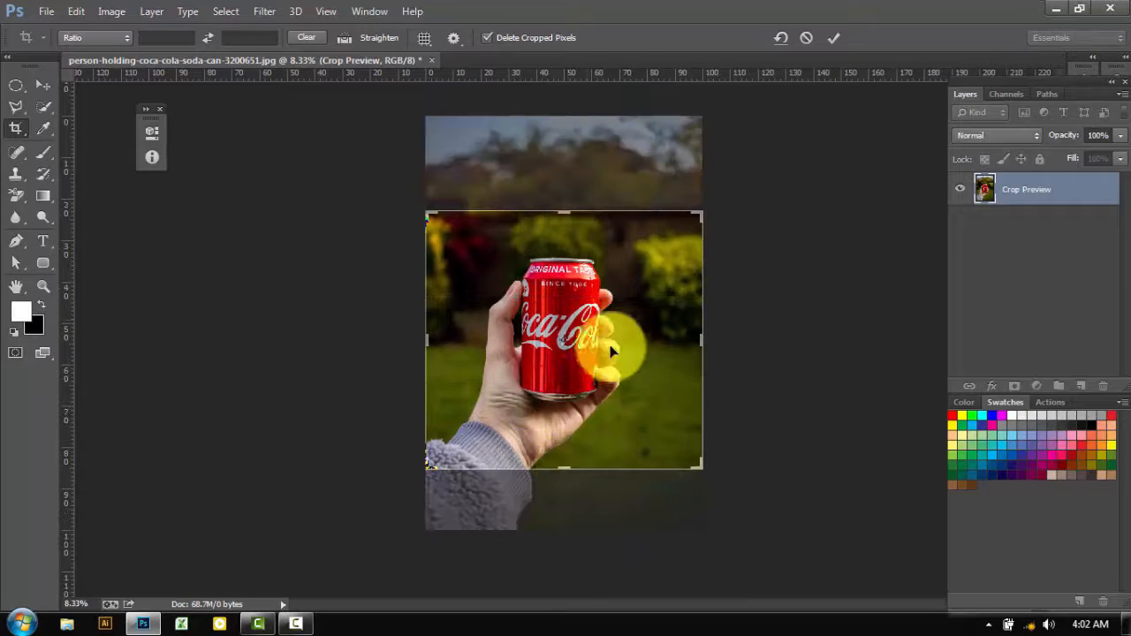
Straighten the photo along a nearly horizontal line across its full width at can height and apply the crop
{"action": "left_click", "coordinate": [346, 39]}
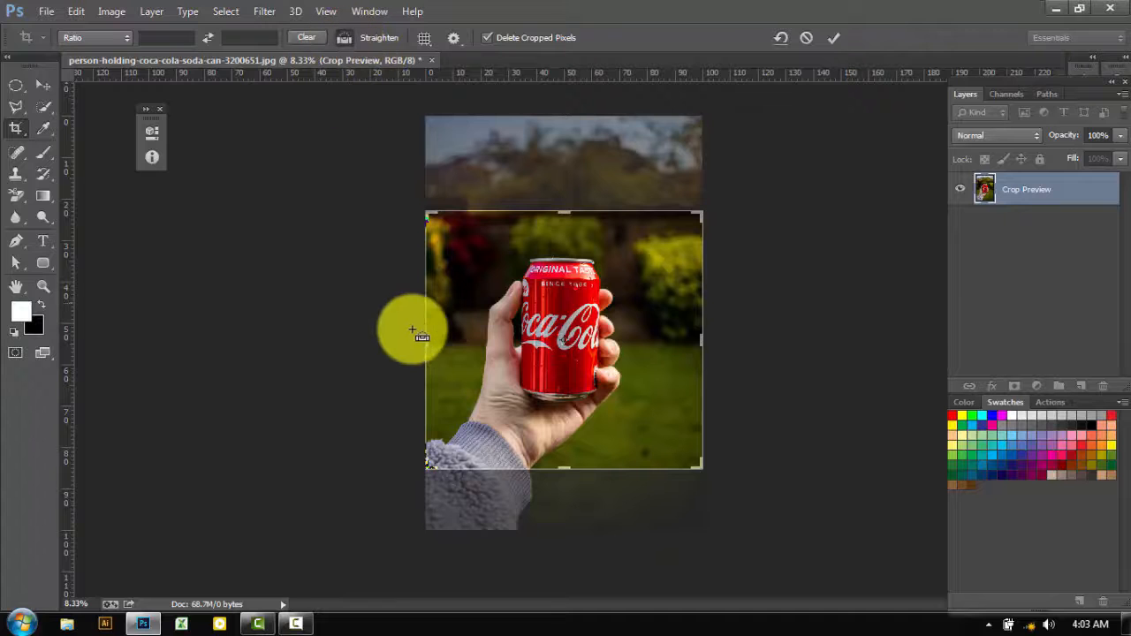
{"action": "left_click_drag", "start_coordinate": [422, 340], "coordinate": [769, 348]}
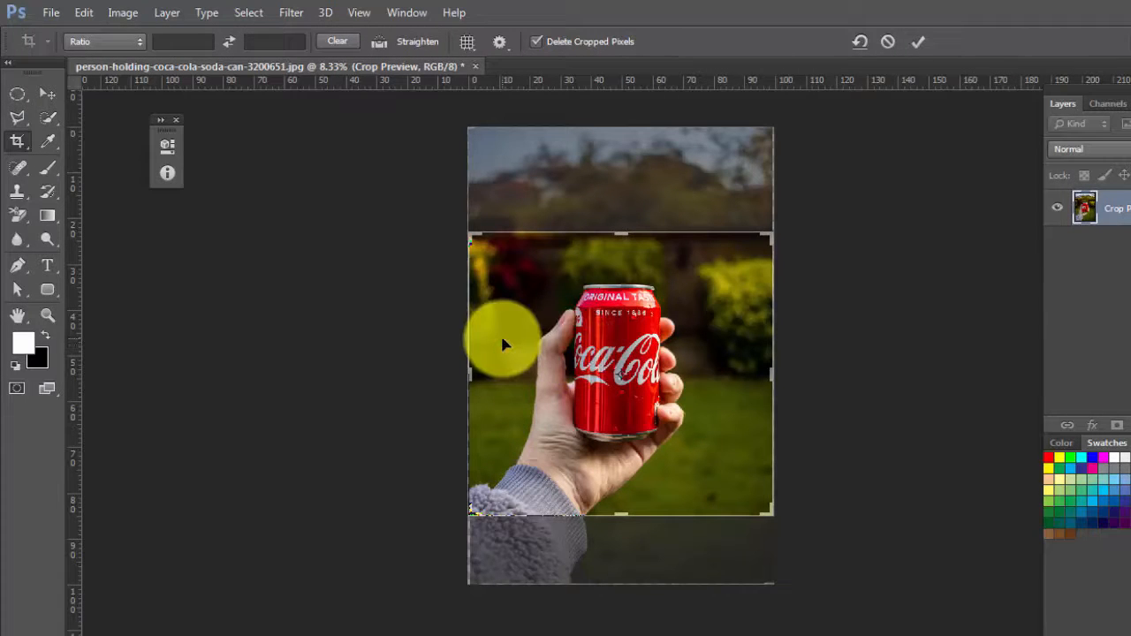
{"action": "key", "text": "Return"}
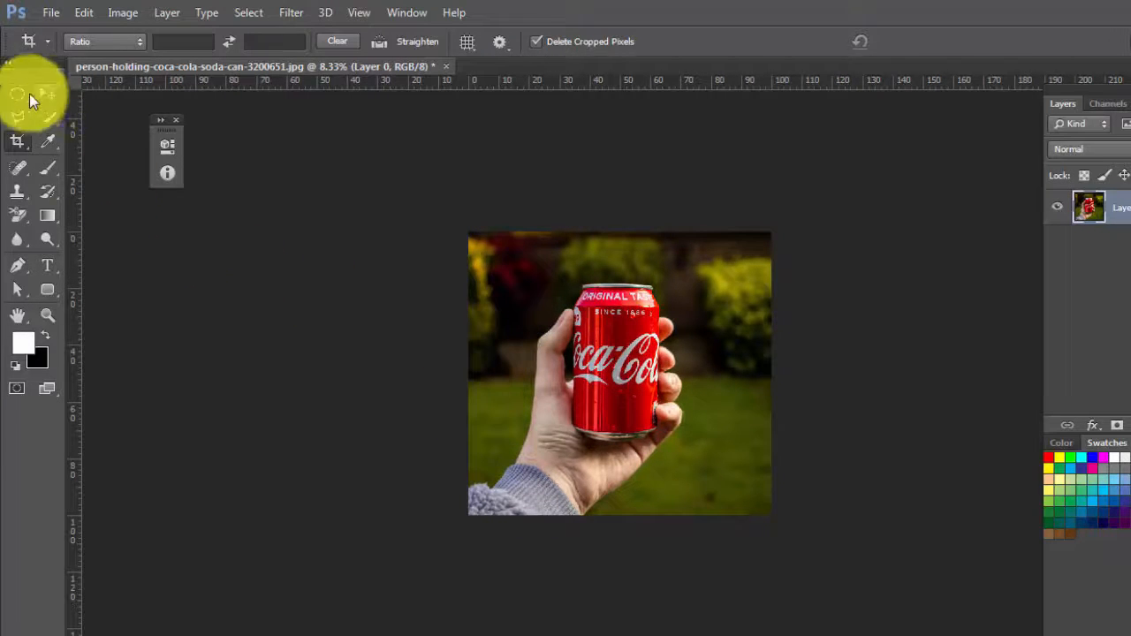
Switch to the Move tool and begin saving the cropped photo under a new name with PNG as the file type
{"action": "left_click", "coordinate": [49, 94]}
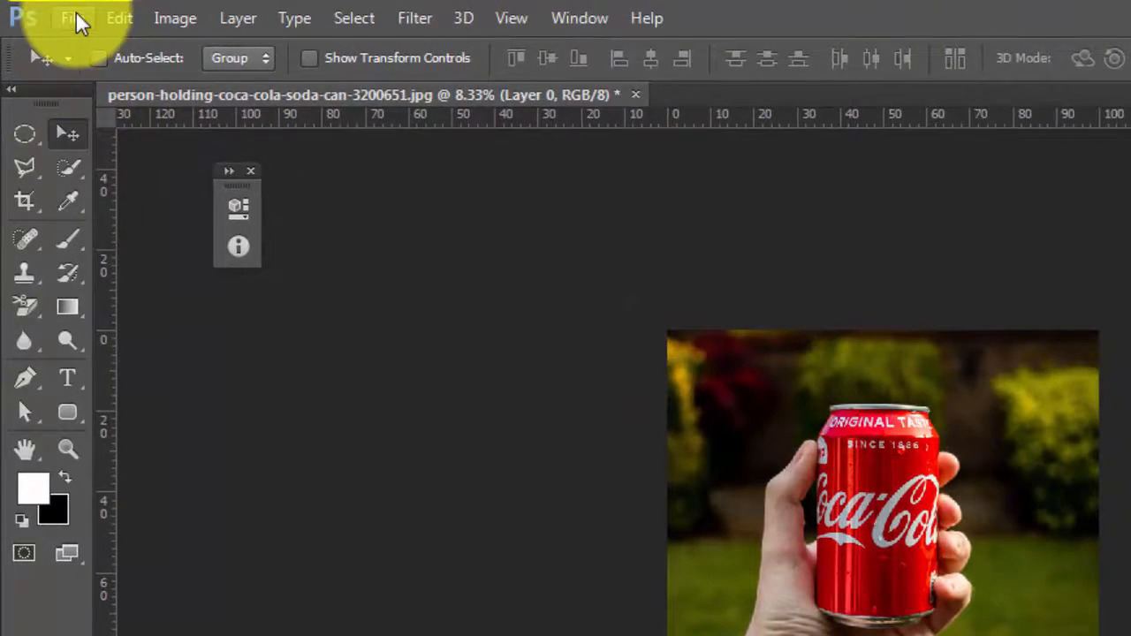
{"action": "left_click", "coordinate": [65, 16]}
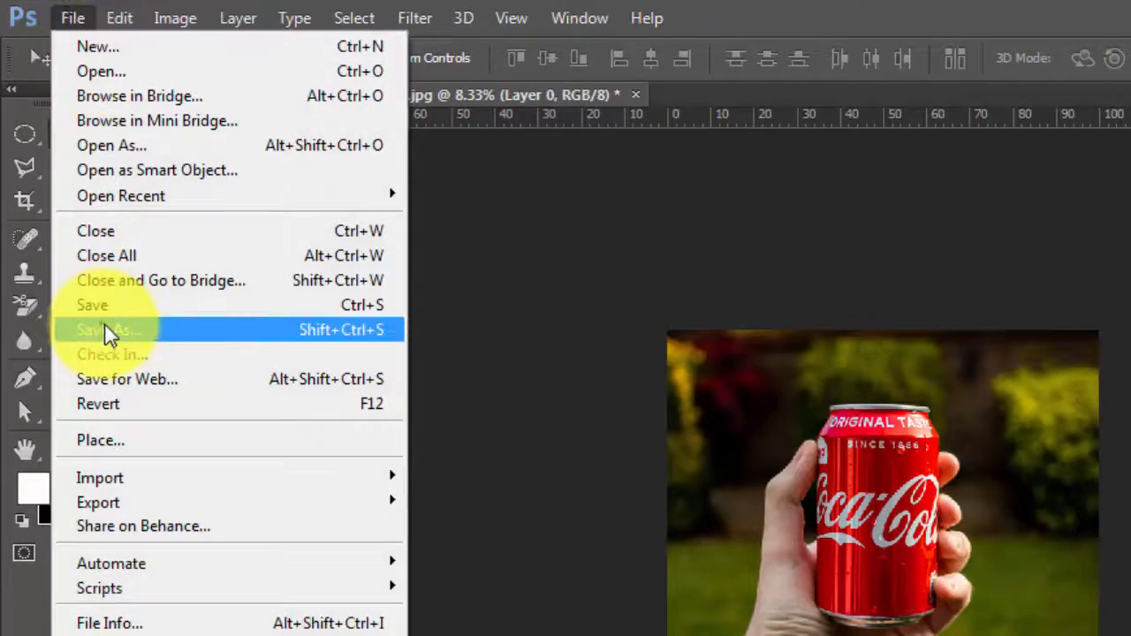
{"action": "left_click", "coordinate": [106, 327]}
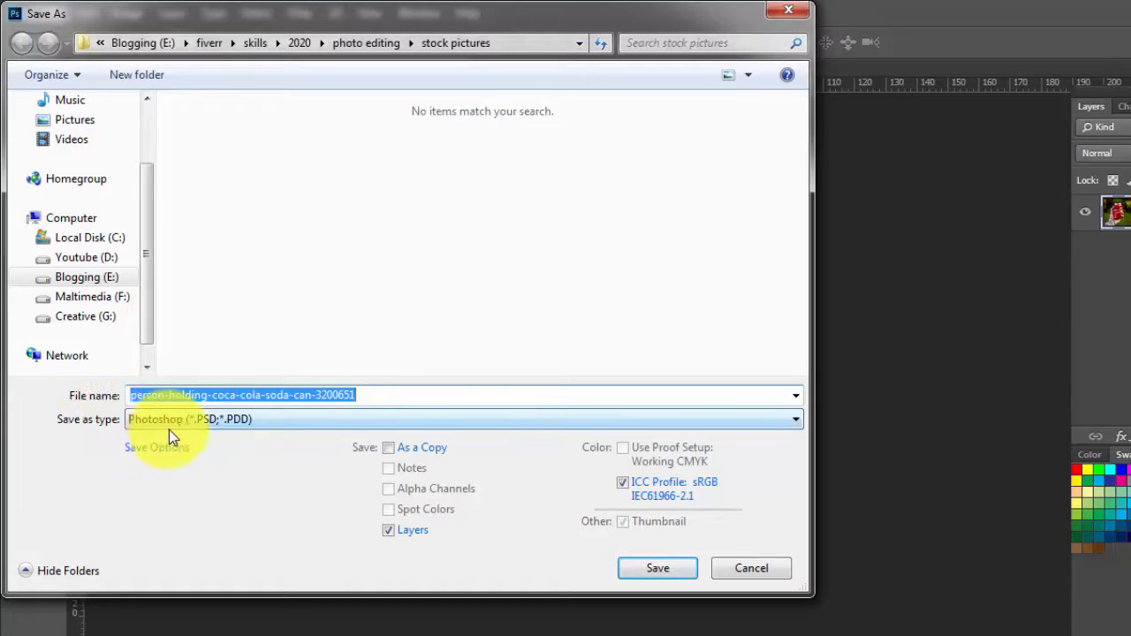
{"action": "left_click", "coordinate": [197, 420]}
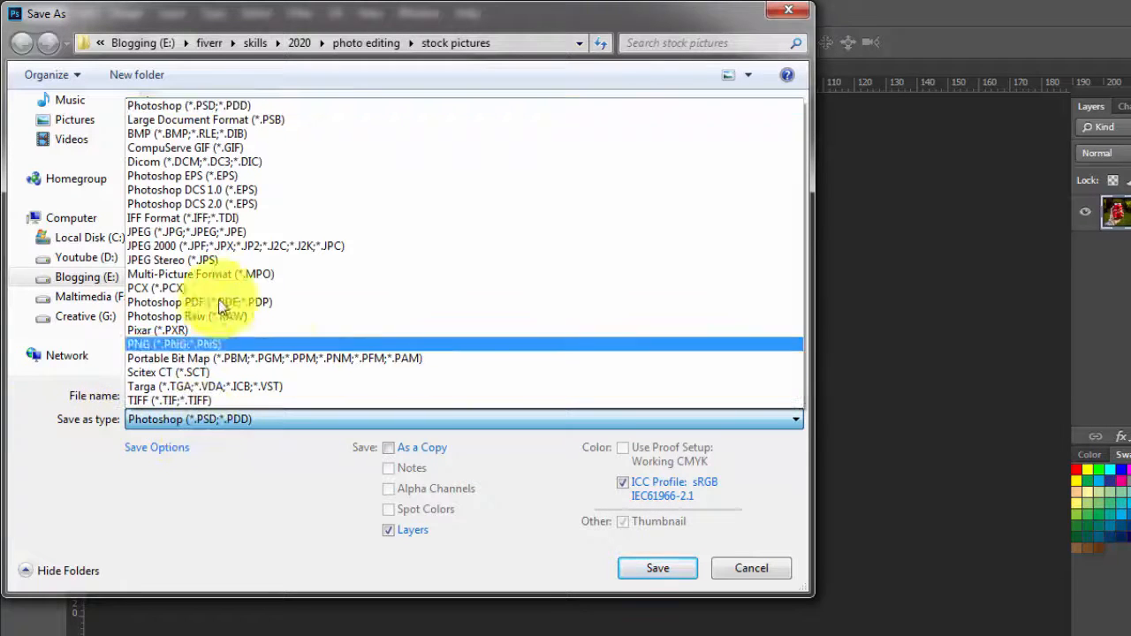
{"action": "left_click", "coordinate": [134, 347]}
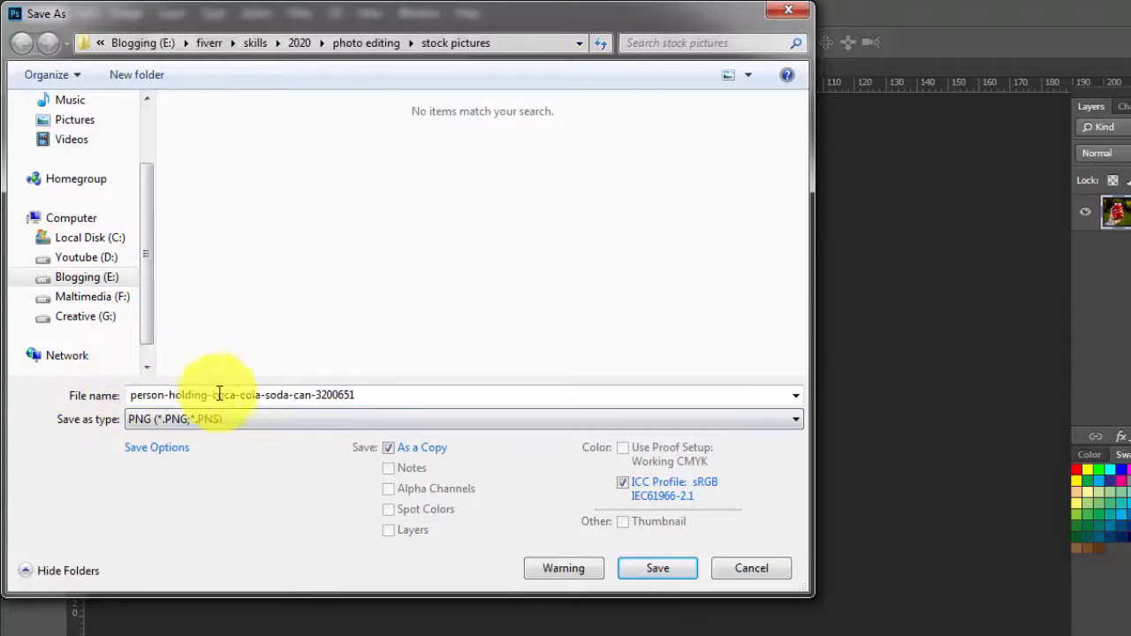
Name the PNG copy with a row of repeated letter d and save it with Smallest / Slow compression and no interlacing
{"action": "left_click", "coordinate": [395, 393]}
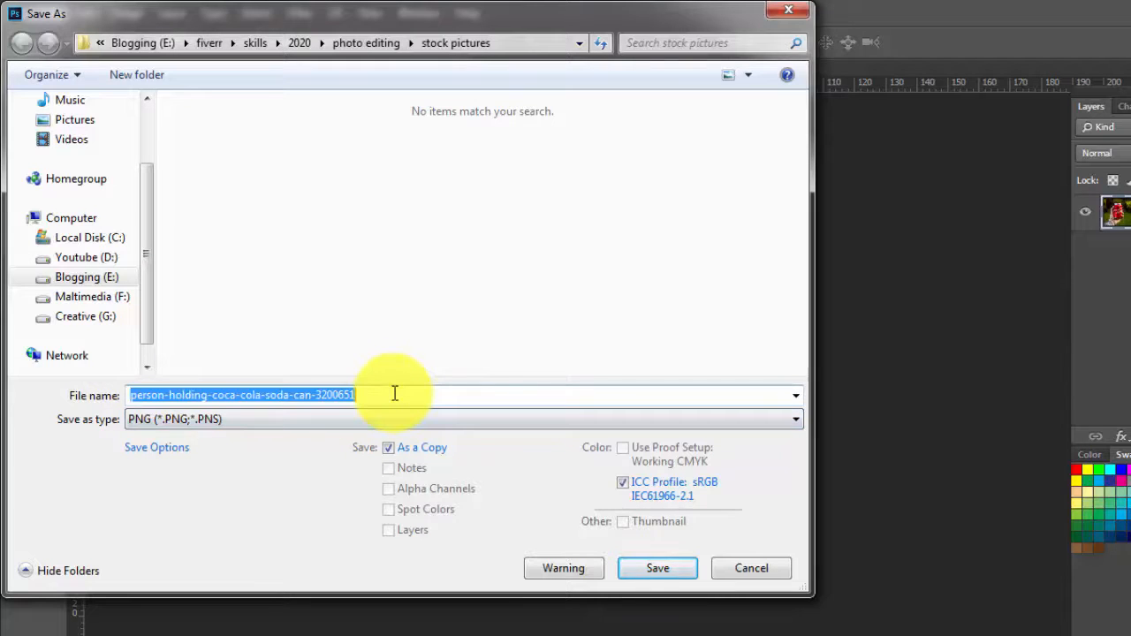
{"action": "type", "text": "ddddd"}
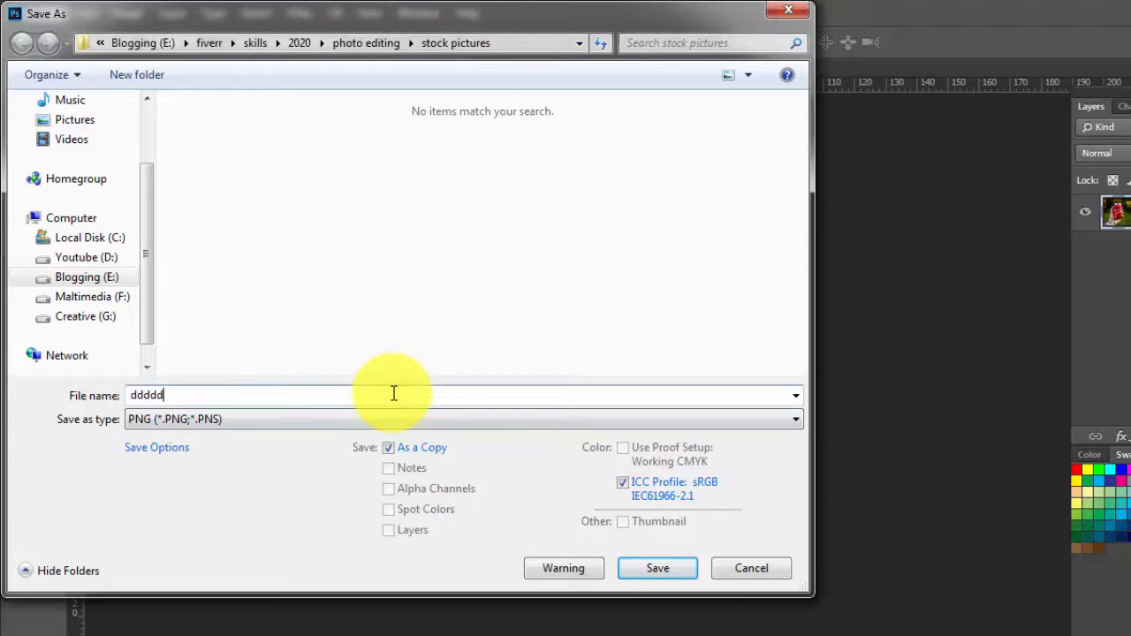
{"action": "type", "text": "dddddd"}
{"action": "left_click", "coordinate": [655, 570]}
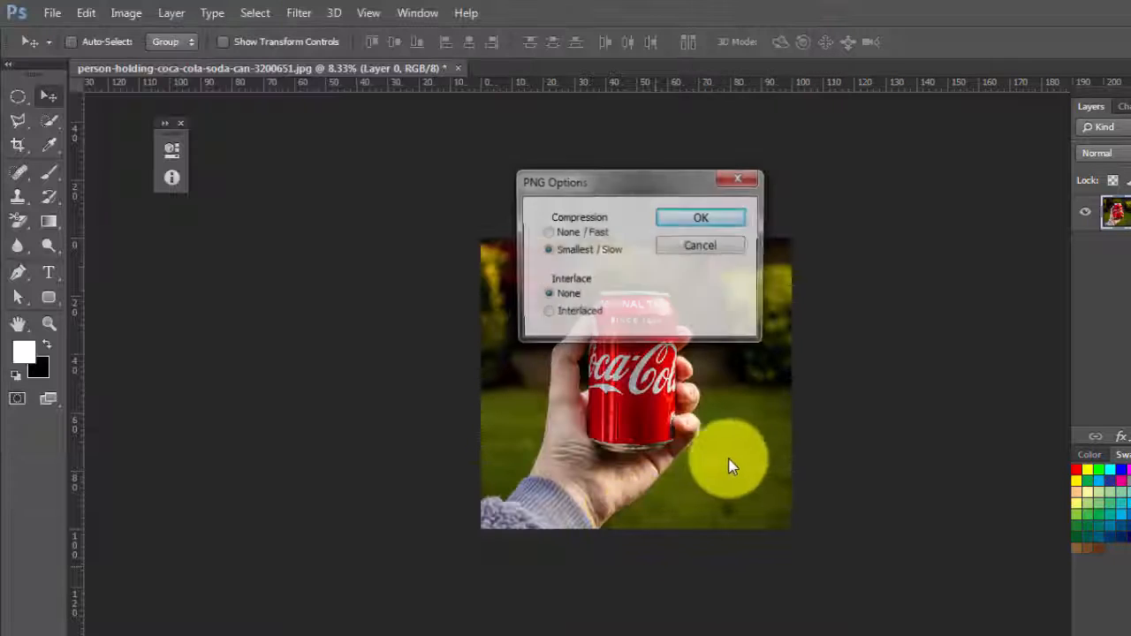
{"action": "left_click", "coordinate": [683, 221]}
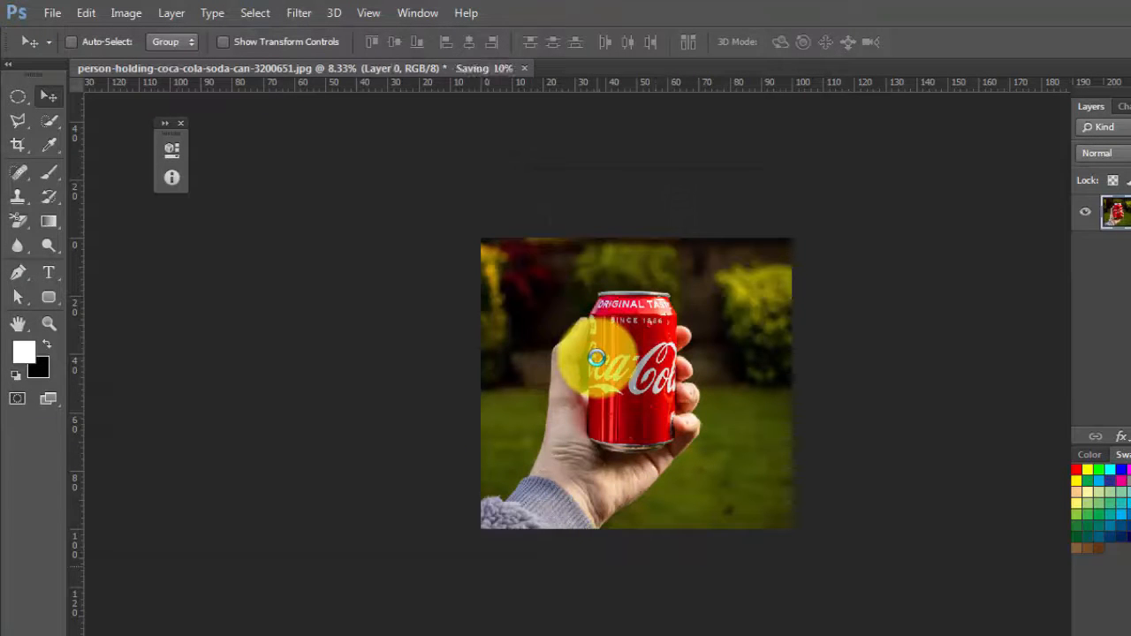